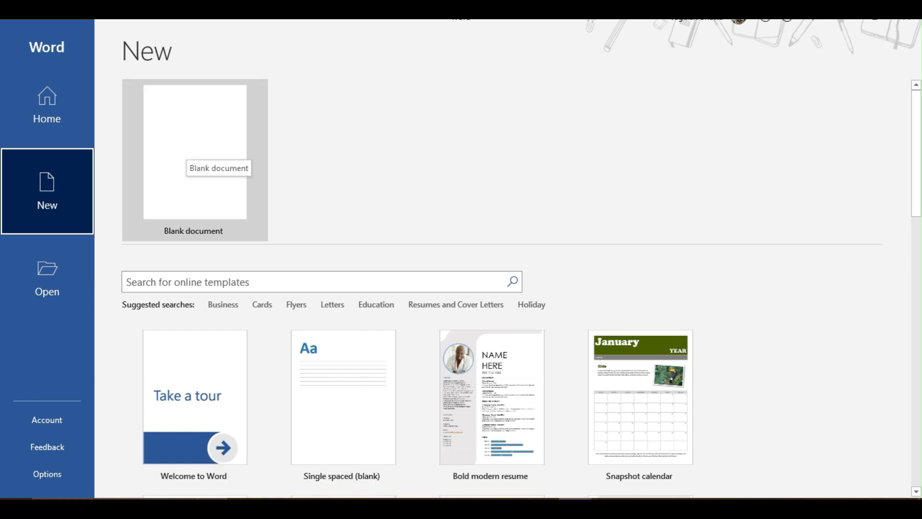
# - Create a blank document and set its page margins to Narrow
pyautogui.click(192, 153)
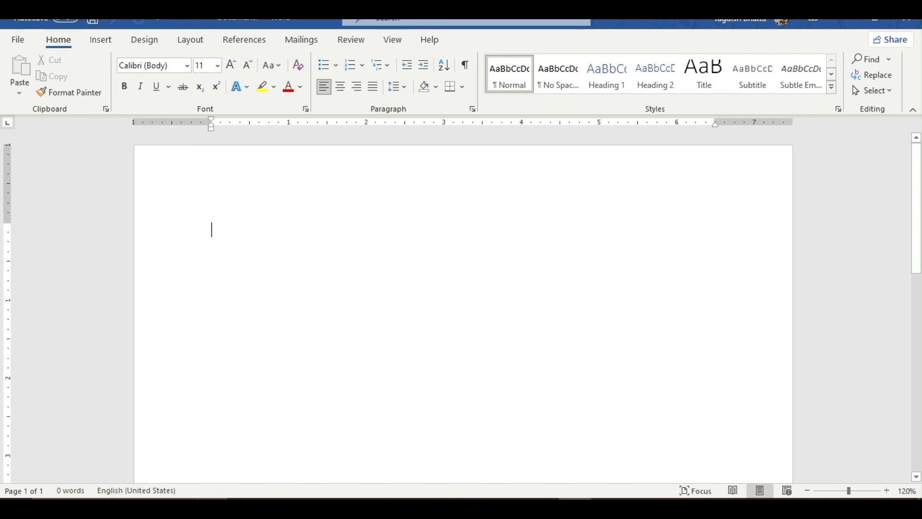
pyautogui.click(190, 40)
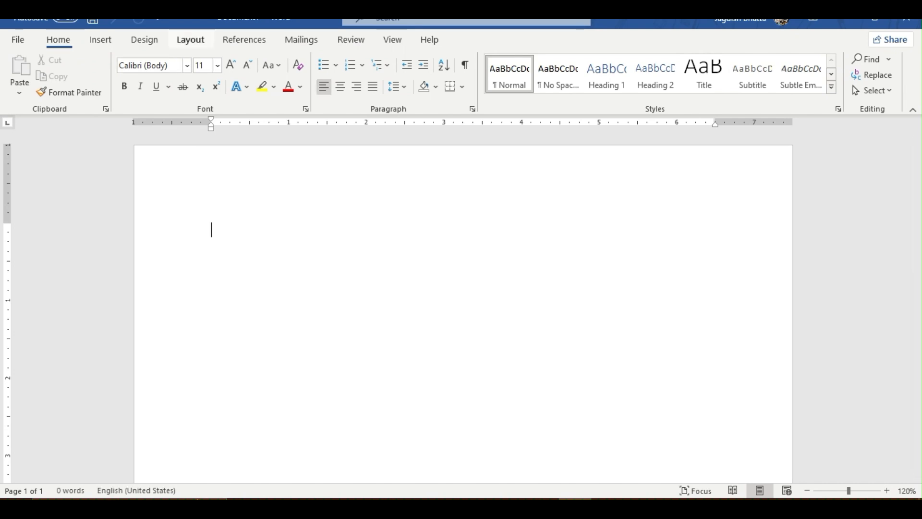
pyautogui.click(21, 76)
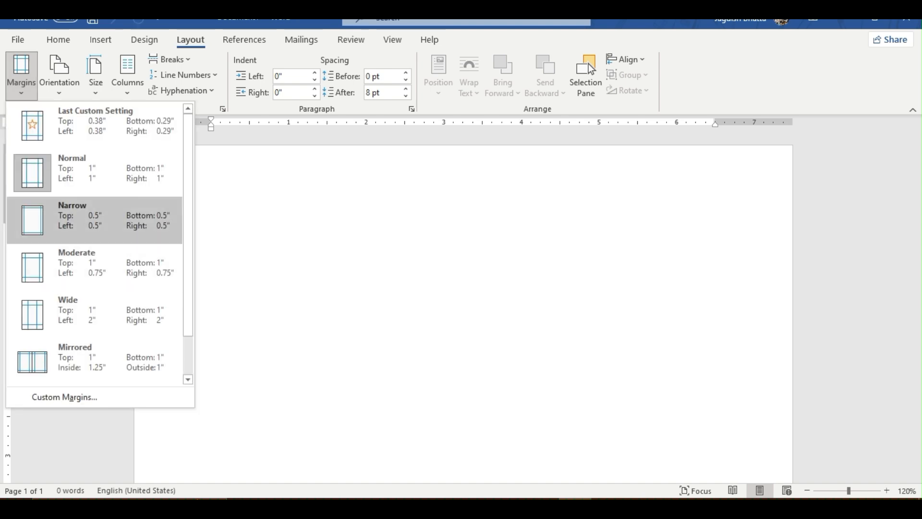
pyautogui.click(95, 220)
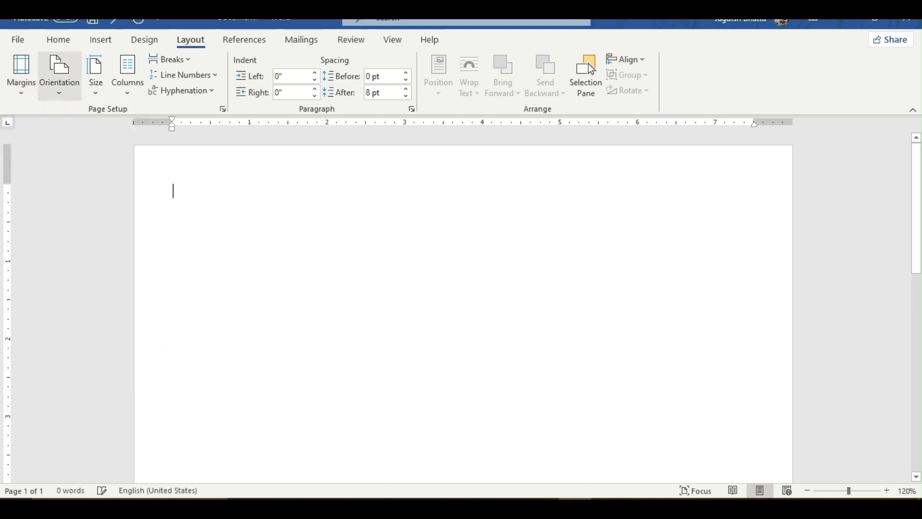
# - Set the paper size to A4, leaving the orientation as portrait
pyautogui.click(60, 72)
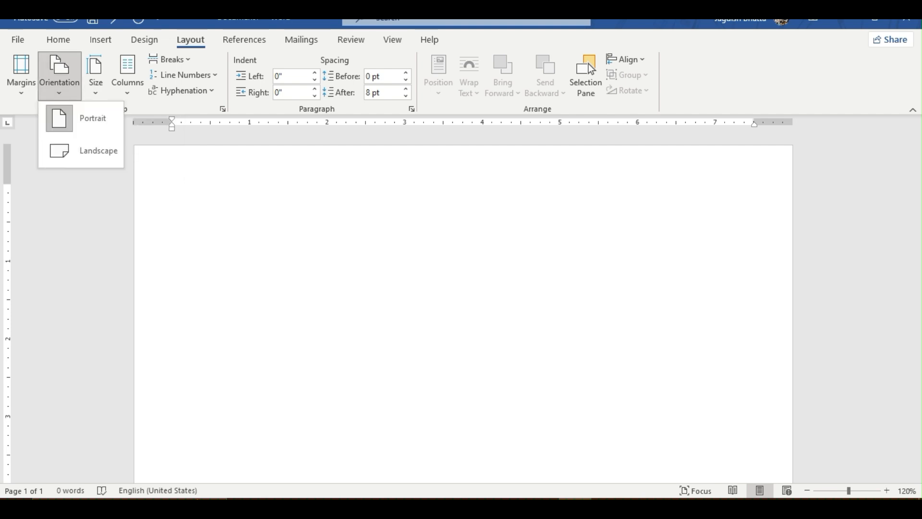
pyautogui.click(95, 77)
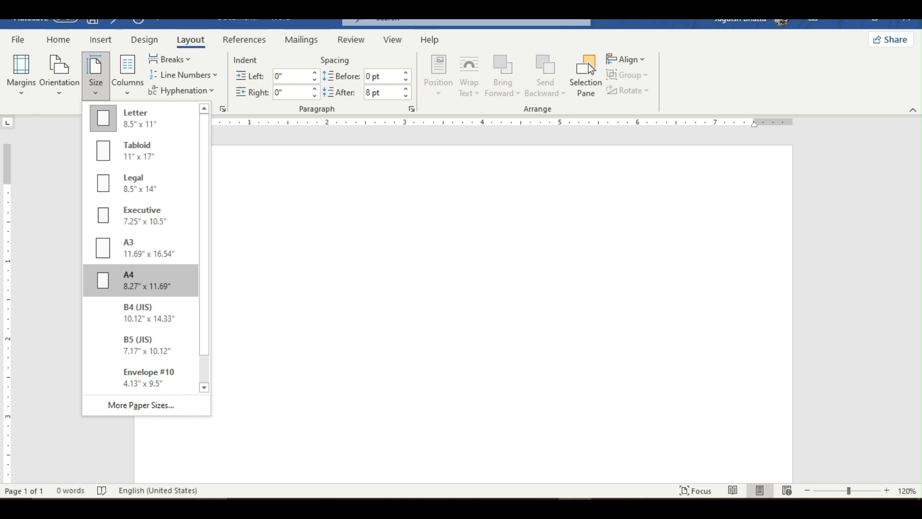
pyautogui.click(140, 280)
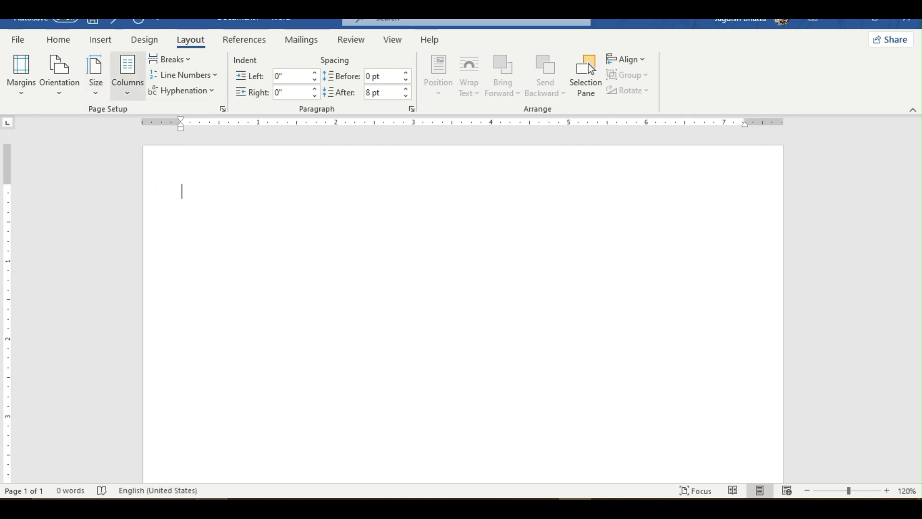
pyautogui.click(127, 76)
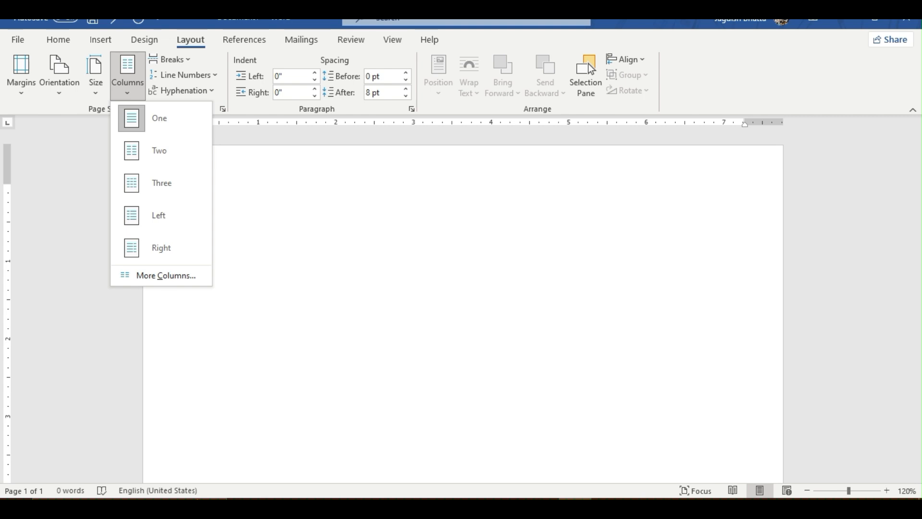
pyautogui.click(127, 76)
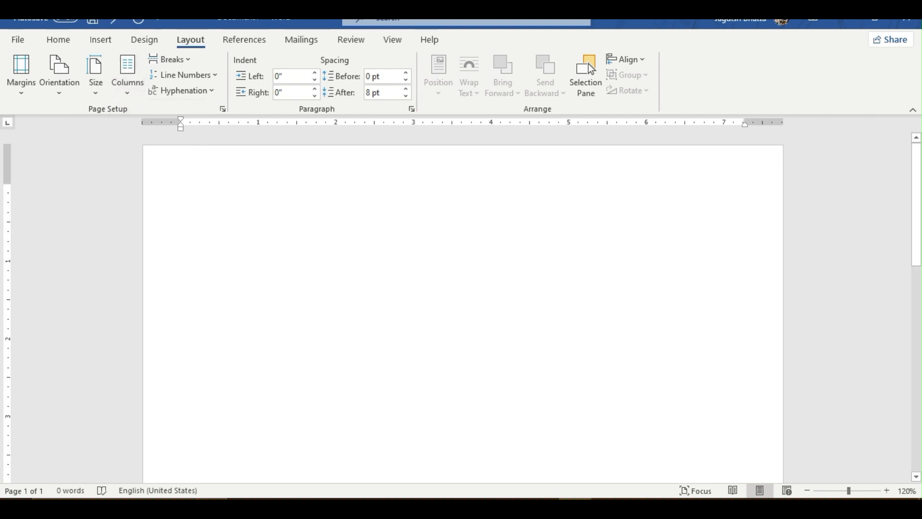
pyautogui.doubleClick(269, 166)
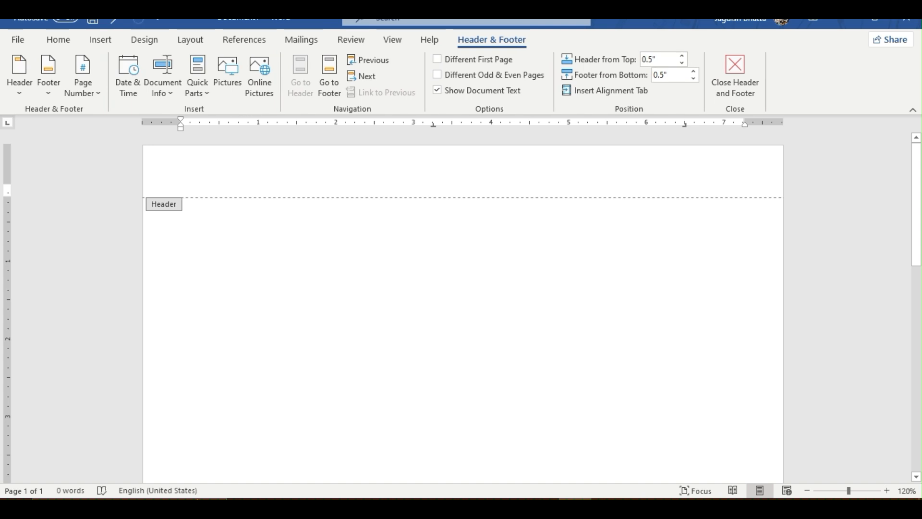
pyautogui.click(735, 74)
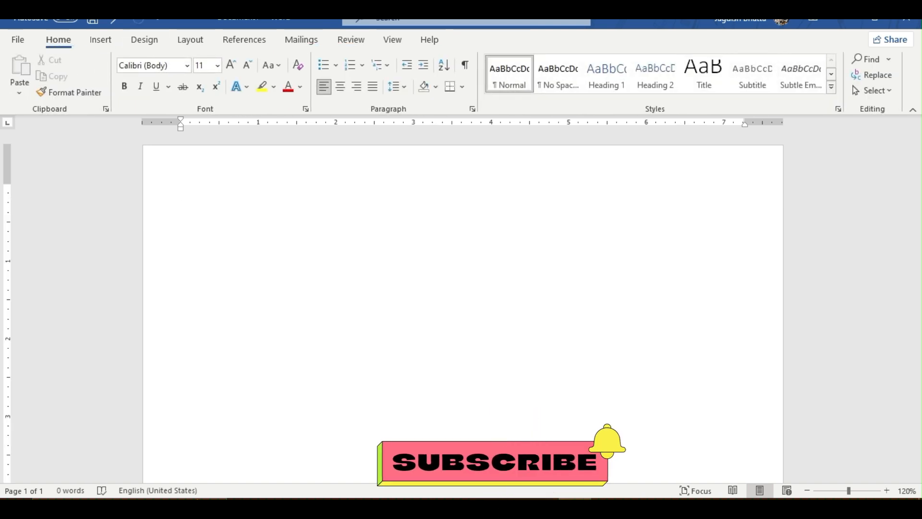
# - Open the page header for editing and enter the centred title line TECH LEARNERS
pyautogui.click(101, 40)
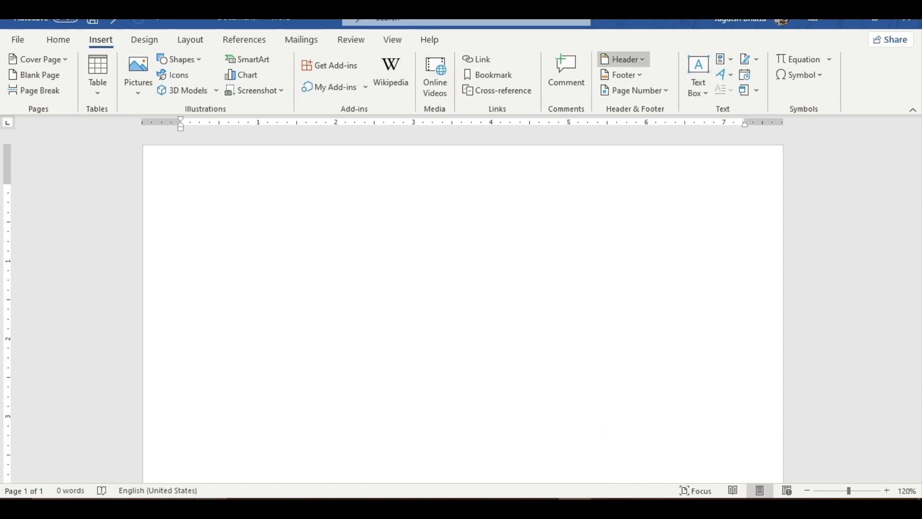
pyautogui.click(623, 59)
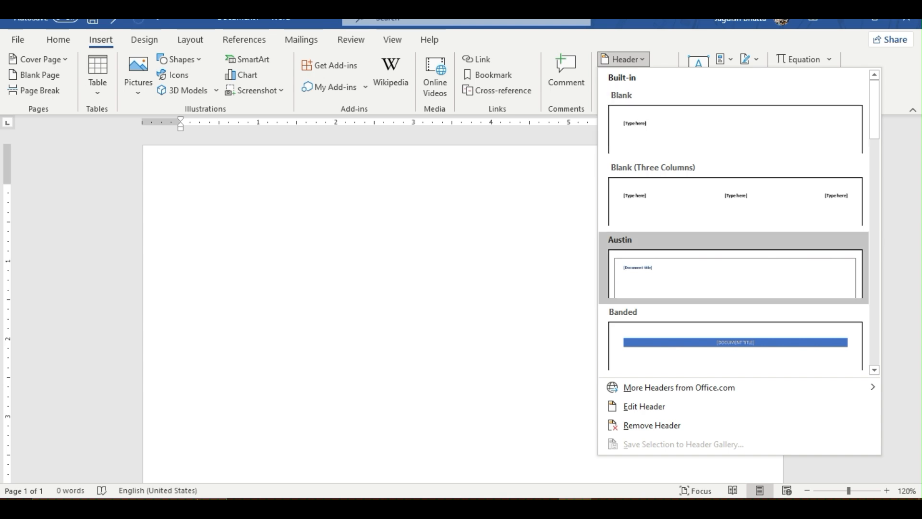
pyautogui.scroll(-4, 716, 278)
pyautogui.scroll(1, 716, 278)
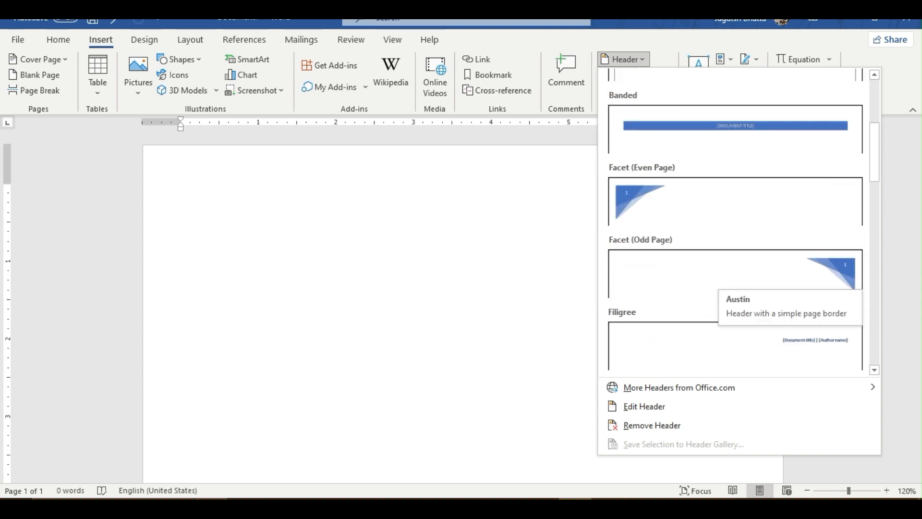
pyautogui.scroll(2, 715, 279)
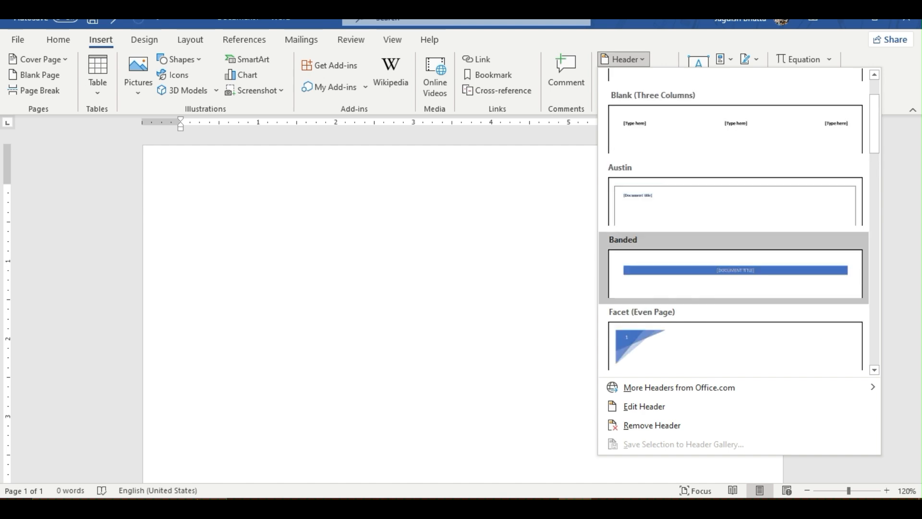
pyautogui.scroll(-6, 716, 278)
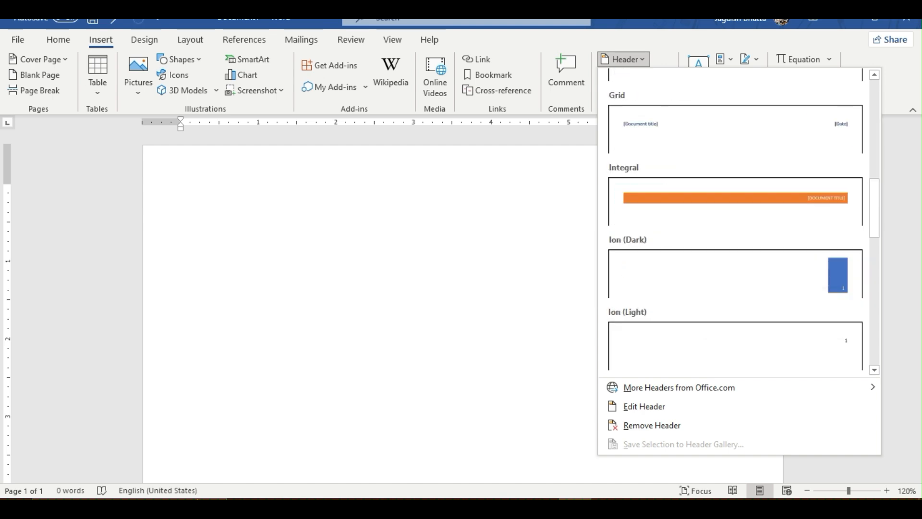
pyautogui.scroll(1, 716, 279)
pyautogui.click(644, 407)
pyautogui.hotkey('ctrl', 'e')
pyautogui.write('t')
pyautogui.press('BackSpace')
pyautogui.write('TECH LEARNERS')
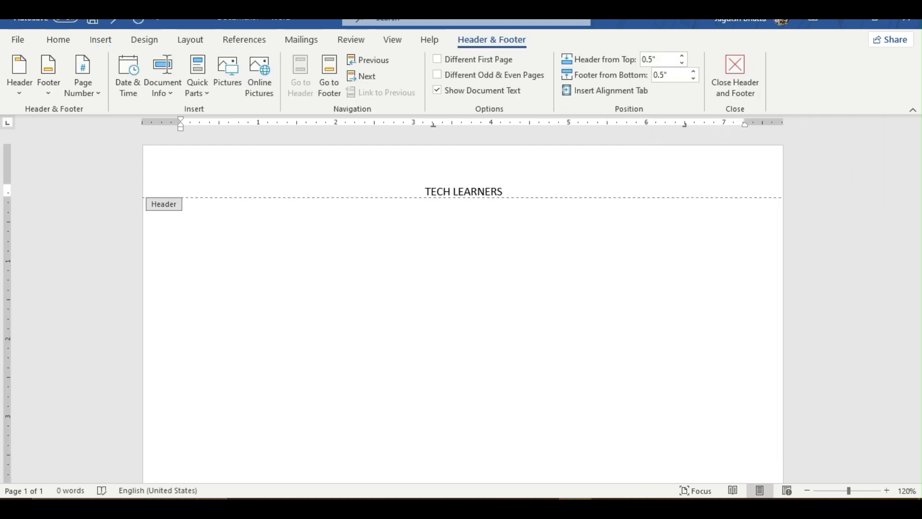
pyautogui.press('Return')
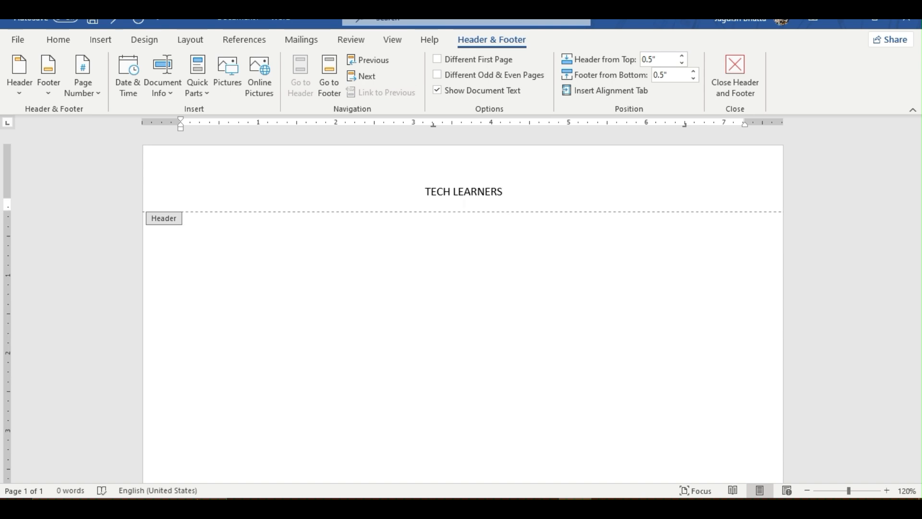
# - Add the company's street address as the second header line, followed by a line break
pyautogui.write('XYZ STREET 123 PARK')
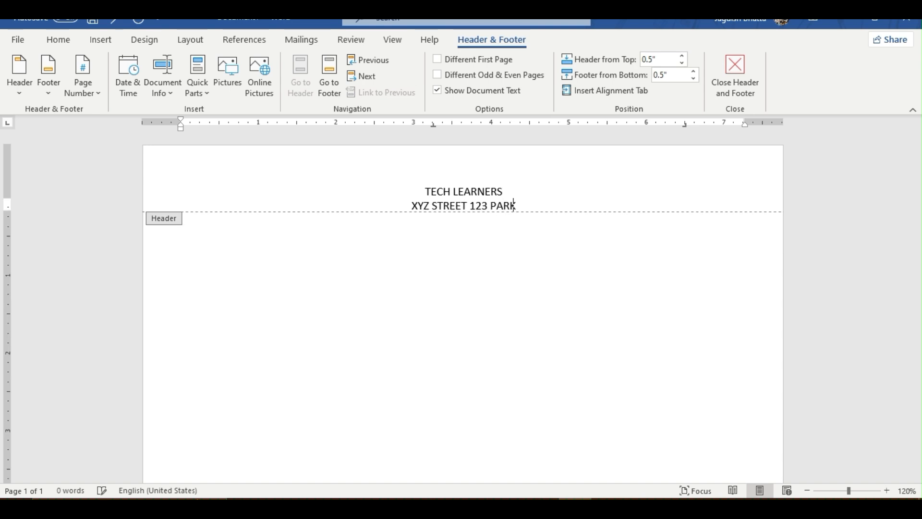
pyautogui.press('Return')
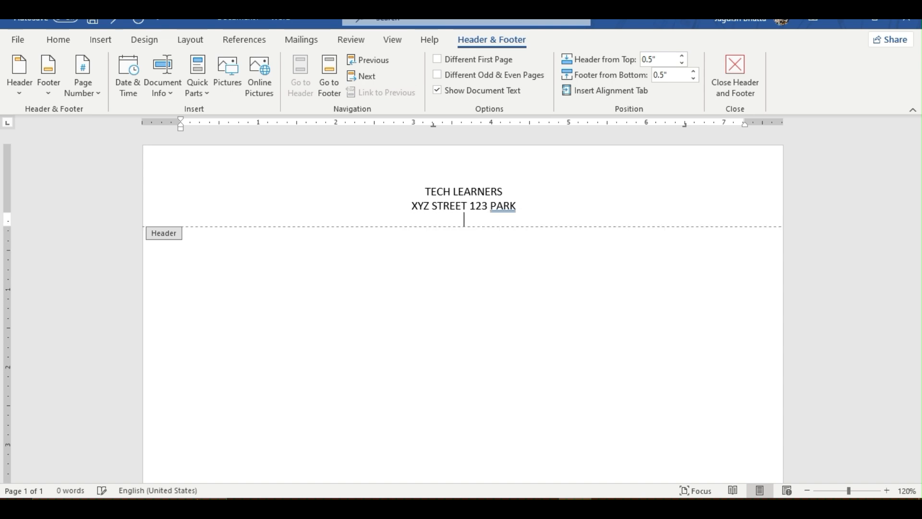
# - Draw a text box about 7.51 inches wide and 0.49 inches high below the address line in the header
pyautogui.click(101, 40)
pyautogui.click(178, 59)
pyautogui.click(163, 90)
pyautogui.moveTo(179, 217)
pyautogui.mouseDown()
pyautogui.moveTo(762, 219)
pyautogui.moveTo(762, 255)
pyautogui.mouseUp()
# - Enter F.Y. and a tabbed Date: on the text box's first line, and R.N. on its second line
pyautogui.write('F')
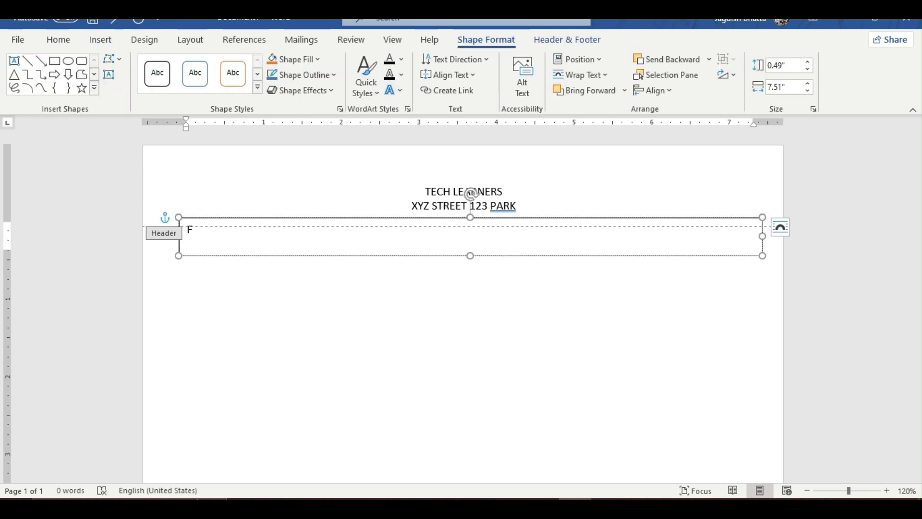
pyautogui.write('.Y.')
pyautogui.press('Tab')
pyautogui.write('Date: 2')
pyautogui.press('BackSpace')
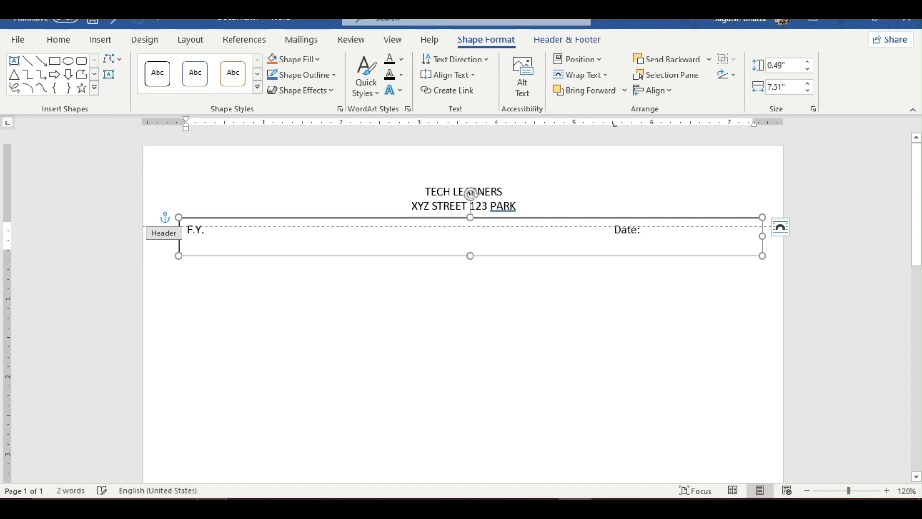
pyautogui.press('Return')
pyautogui.write('R>N')
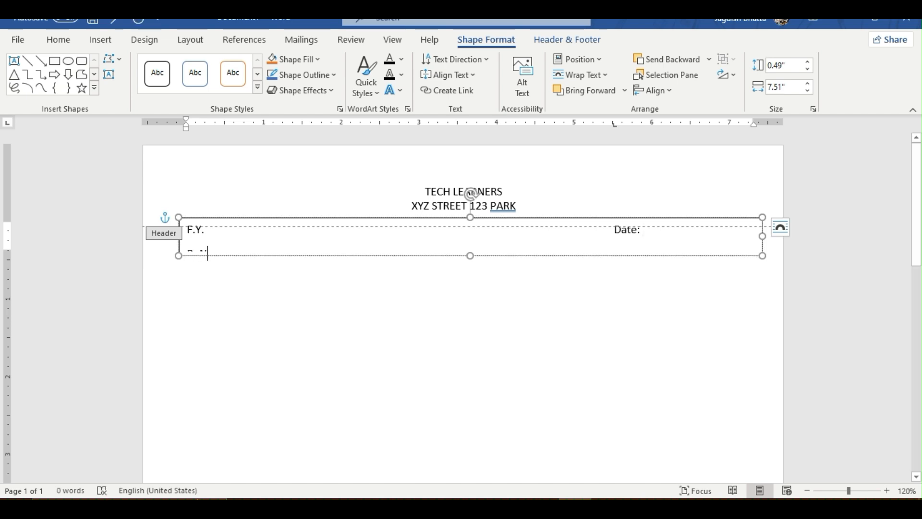
pyautogui.press('BackSpace')
pyautogui.press('BackSpace')
pyautogui.write('.N.')
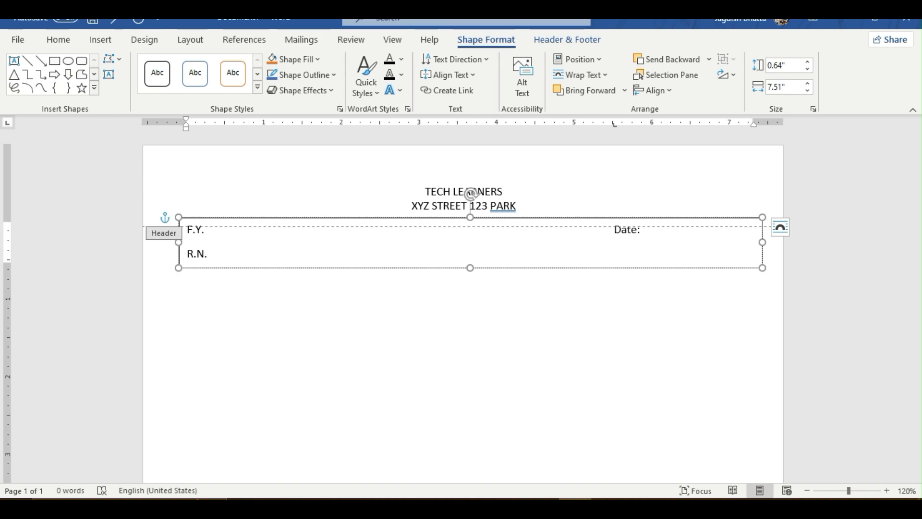
# - Remove the fill and the outline of the header text box
pyautogui.click(294, 59)
pyautogui.click(303, 208)
pyautogui.click(308, 75)
pyautogui.click(306, 223)
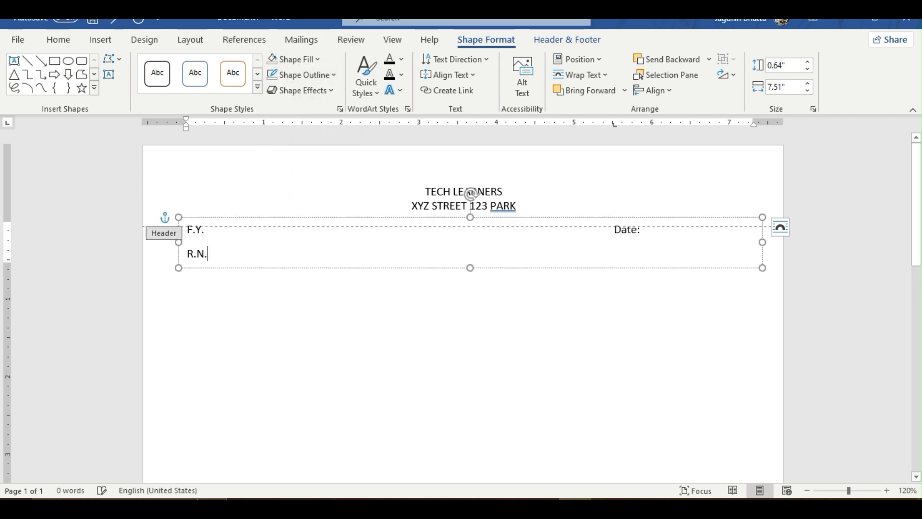
# - Draw a right triangle about 8.25 inches wide and 1.62 inches high across the full page width in the header
pyautogui.click(425, 191)
pyautogui.click(491, 39)
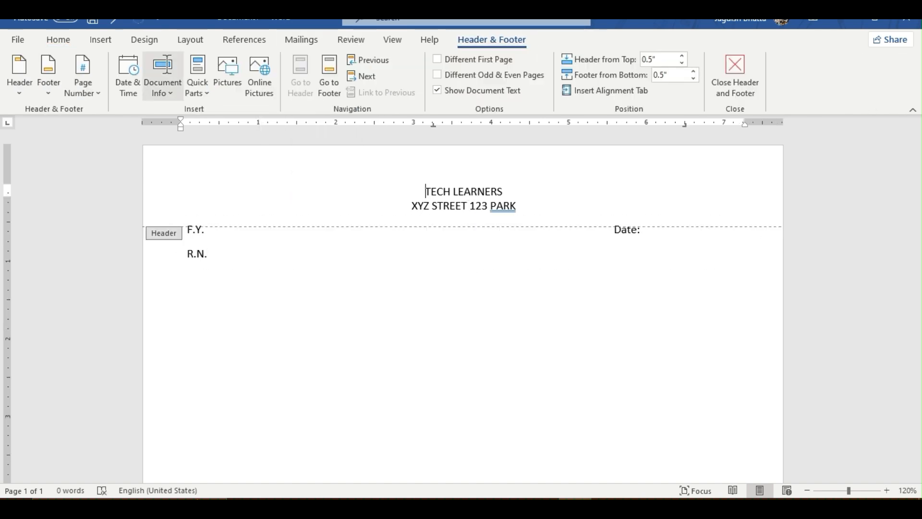
pyautogui.click(102, 39)
pyautogui.click(180, 60)
pyautogui.click(203, 94)
pyautogui.click(180, 60)
pyautogui.click(216, 254)
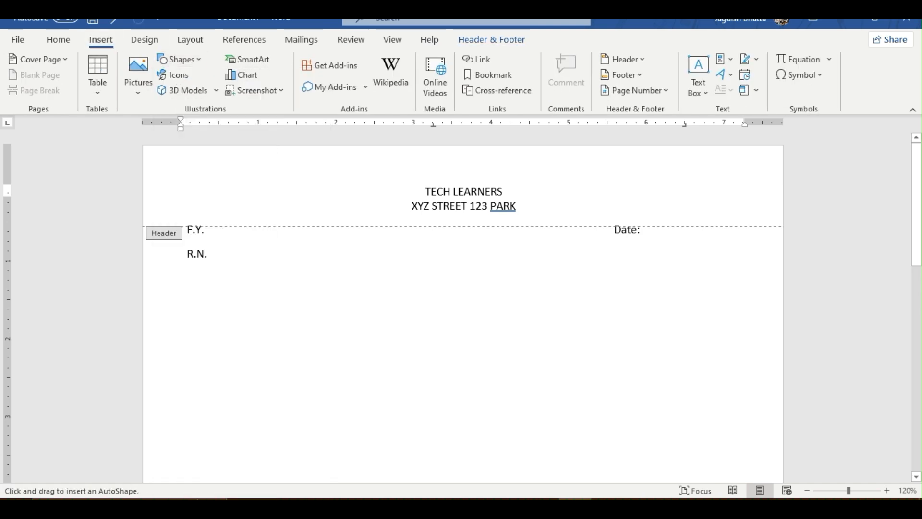
pyautogui.click(180, 60)
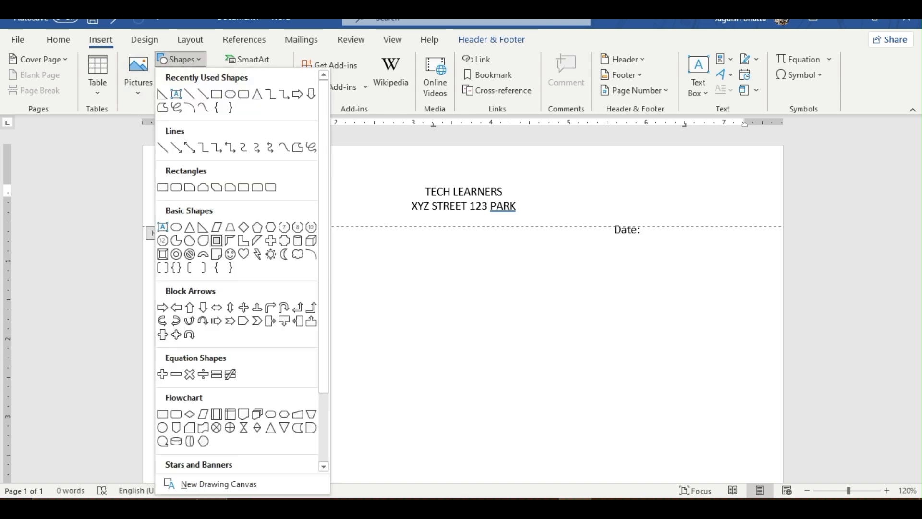
pyautogui.click(210, 239)
pyautogui.moveTo(158, 144); pyautogui.dragTo(780, 267)
pyautogui.moveTo(552, 249); pyautogui.dragTo(538, 256)
pyautogui.moveTo(766, 149); pyautogui.dragTo(783, 146)
# - Remove the triangle's outline and fill it with the standard light blue
pyautogui.click(307, 75)
pyautogui.click(300, 236)
pyautogui.moveTo(312, 240)
pyautogui.mouseDown()
pyautogui.moveTo(338, 145)
pyautogui.moveTo(302, 226)
pyautogui.mouseUp()
pyautogui.hotkey('ctrl', 'z')
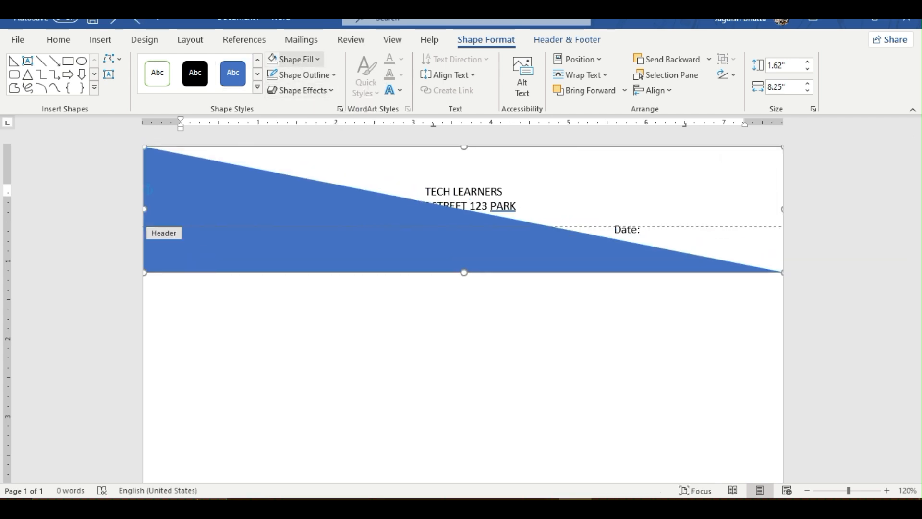
pyautogui.click(298, 59)
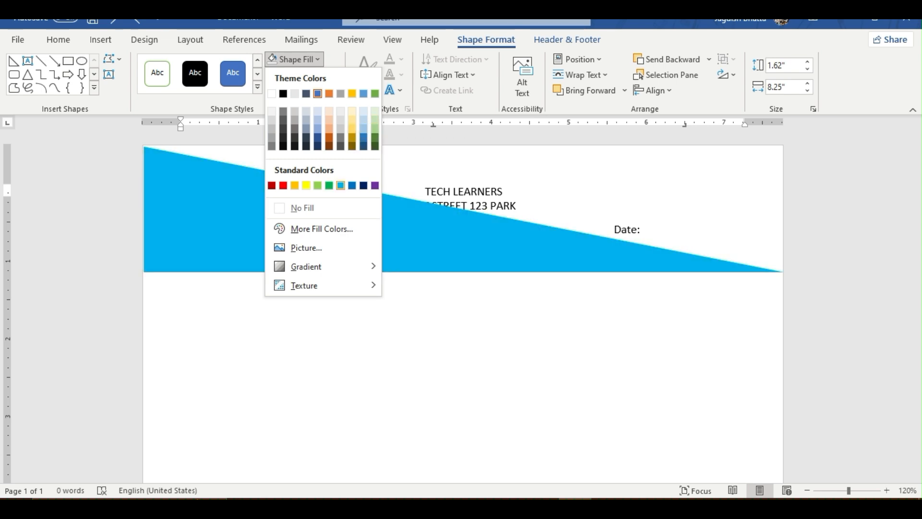
pyautogui.click(340, 186)
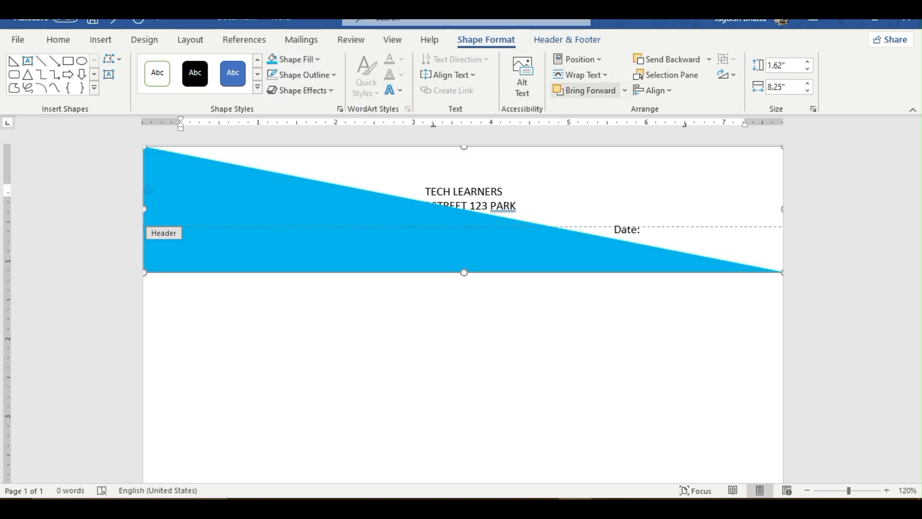
# - Send the triangle to the back and set its text wrapping to Behind Text
pyautogui.click(624, 90)
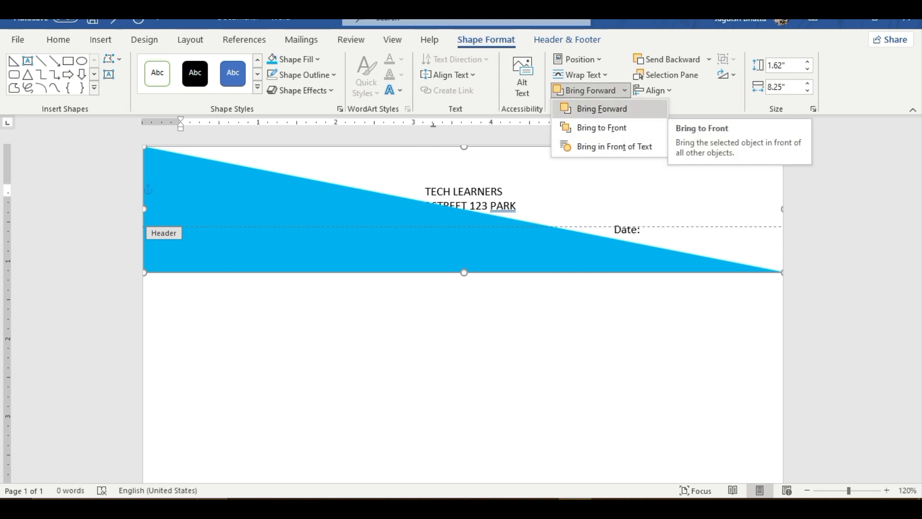
pyautogui.click(709, 59)
pyautogui.click(680, 96)
pyautogui.moveTo(425, 191); pyautogui.dragTo(518, 205)
pyautogui.click(509, 240)
pyautogui.click(709, 60)
pyautogui.click(680, 97)
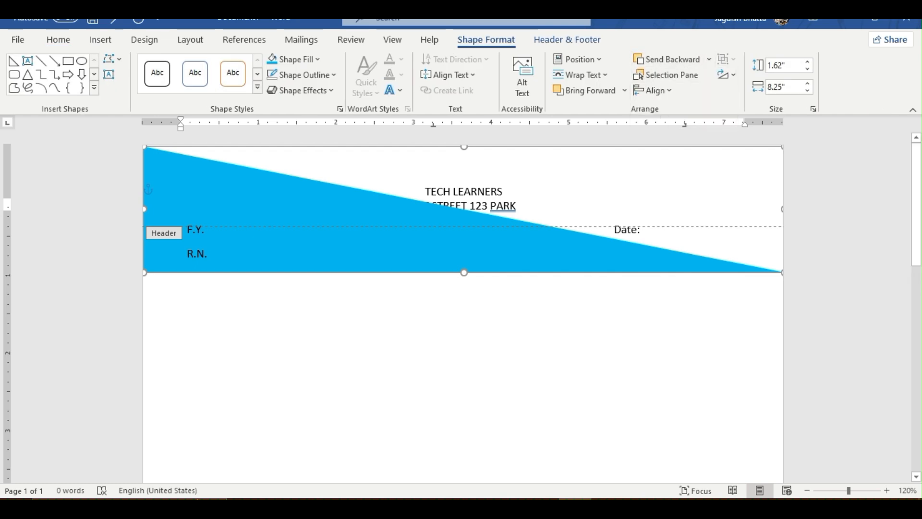
pyautogui.click(579, 74)
pyautogui.click(591, 190)
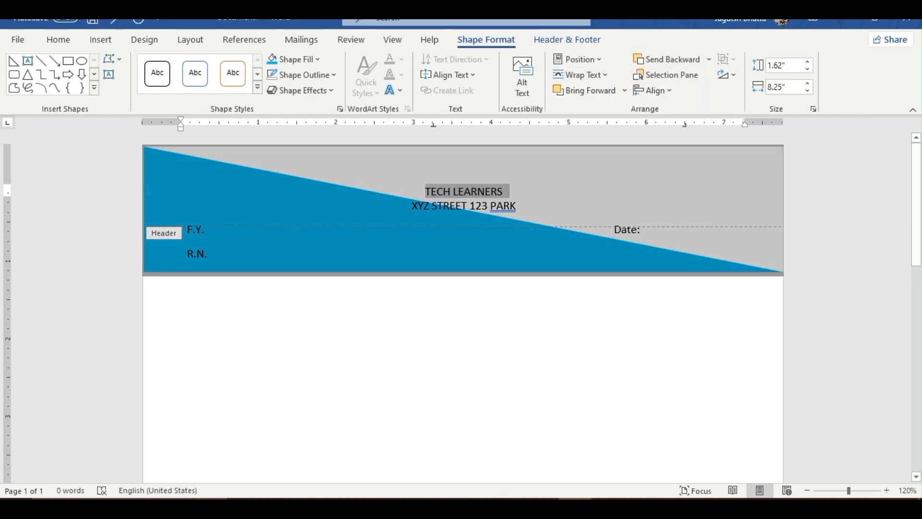
# - Enlarge the TECH LEARNERS title in the header to 31 pt
pyautogui.hotkey('ctrl', ']')
pyautogui.hotkey('ctrl', ']')
pyautogui.hotkey('ctrl', ']')
pyautogui.hotkey('ctrl', ']')
pyautogui.hotkey('ctrl', ']')
pyautogui.hotkey('ctrl', ']')
pyautogui.hotkey('ctrl', ']')
pyautogui.hotkey('ctrl', ']')
pyautogui.hotkey('ctrl', ']')
pyautogui.hotkey('ctrl', ']')
pyautogui.hotkey('ctrl', ']')
pyautogui.hotkey('ctrl', ']')
pyautogui.hotkey('ctrl', ']')
pyautogui.hotkey('ctrl', ']')
pyautogui.hotkey('ctrl', ']')
pyautogui.hotkey('ctrl', ']')
pyautogui.hotkey('ctrl', ']')
pyautogui.hotkey('ctrl', ']')
pyautogui.hotkey('ctrl', ']')
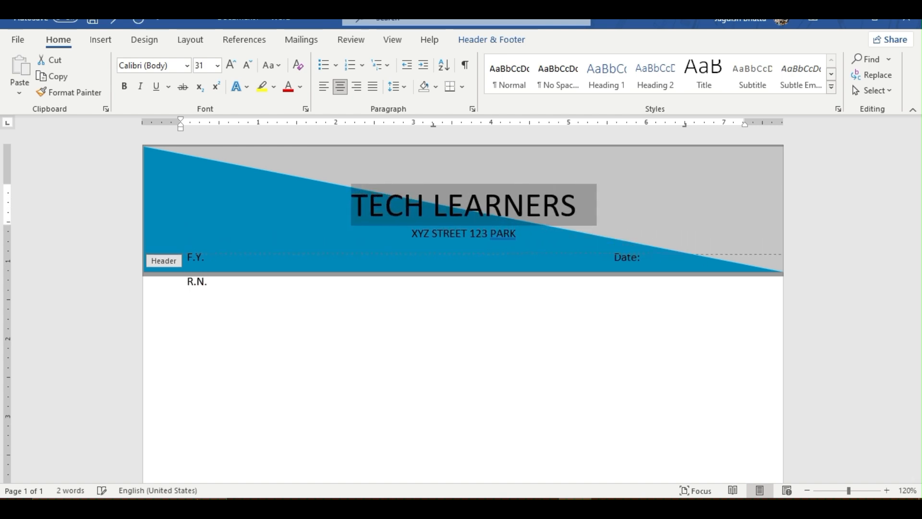
# - Format the TECH LEARNERS title in 49 pt Impact with the white-filled, orange-outlined text effect
pyautogui.hotkey('ctrl', ']')
pyautogui.hotkey('ctrl', ']')
pyautogui.hotkey('ctrl', ']')
pyautogui.hotkey('ctrl', ']')
pyautogui.hotkey('ctrl', ']')
pyautogui.hotkey('ctrl', ']')
pyautogui.hotkey('ctrl', ']')
pyautogui.hotkey('ctrl', ']')
pyautogui.hotkey('ctrl', ']')
pyautogui.hotkey('ctrl', ']')
pyautogui.hotkey('ctrl', ']')
pyautogui.hotkey('ctrl', ']')
pyautogui.hotkey('ctrl', ']')
pyautogui.hotkey('ctrl', ']')
pyautogui.hotkey('ctrl', ']')
pyautogui.hotkey('ctrl', ']')
pyautogui.hotkey('ctrl', ']')
pyautogui.hotkey('ctrl', ']')
pyautogui.hotkey('ctrl', ']')
pyautogui.click(150, 66)
pyautogui.press('BackSpace')
pyautogui.write('Impact')
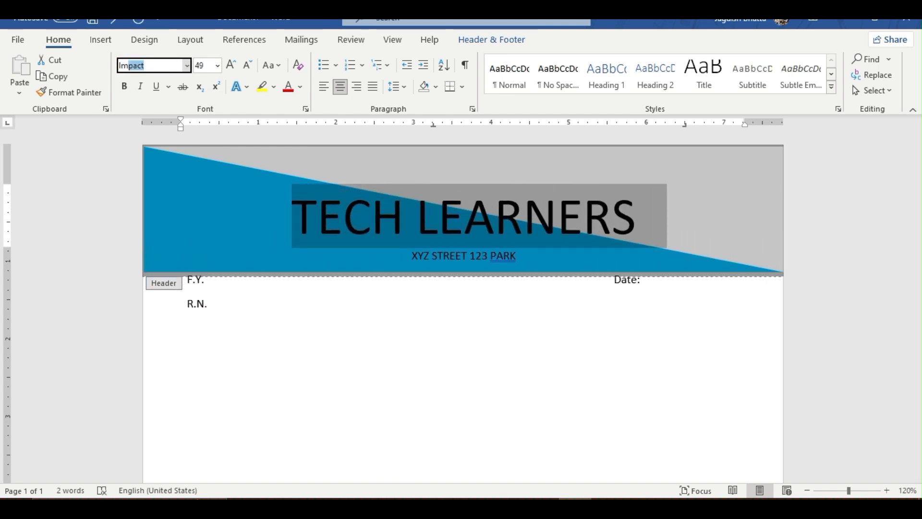
pyautogui.press('Tab')
pyautogui.click(240, 87)
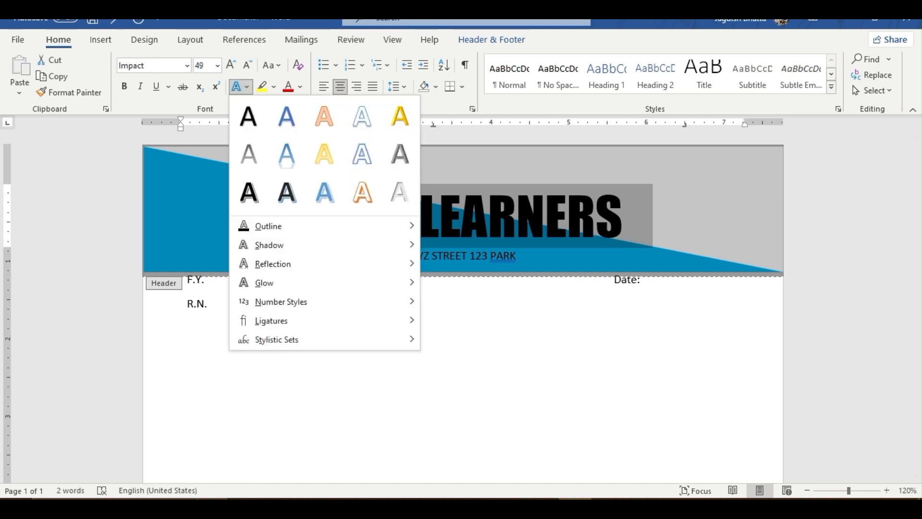
pyautogui.click(408, 260)
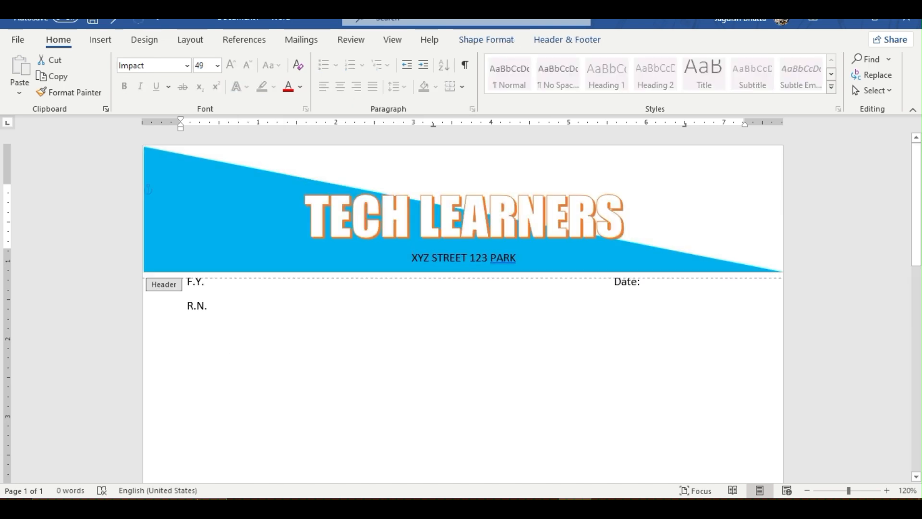
# - Enlarge the address line under the title to 21 pt and give it the white-filled, orange-outlined text effect
pyautogui.moveTo(412, 257); pyautogui.dragTo(522, 258)
pyautogui.hotkey('ctrl', ']')
pyautogui.hotkey('ctrl', ']')
pyautogui.hotkey('ctrl', ']')
pyautogui.hotkey('ctrl', ']')
pyautogui.hotkey('ctrl', ']')
pyautogui.hotkey('ctrl', ']')
pyautogui.hotkey('ctrl', ']')
pyautogui.hotkey('ctrl', ']')
pyautogui.hotkey('ctrl', ']')
pyautogui.hotkey('ctrl', ']')
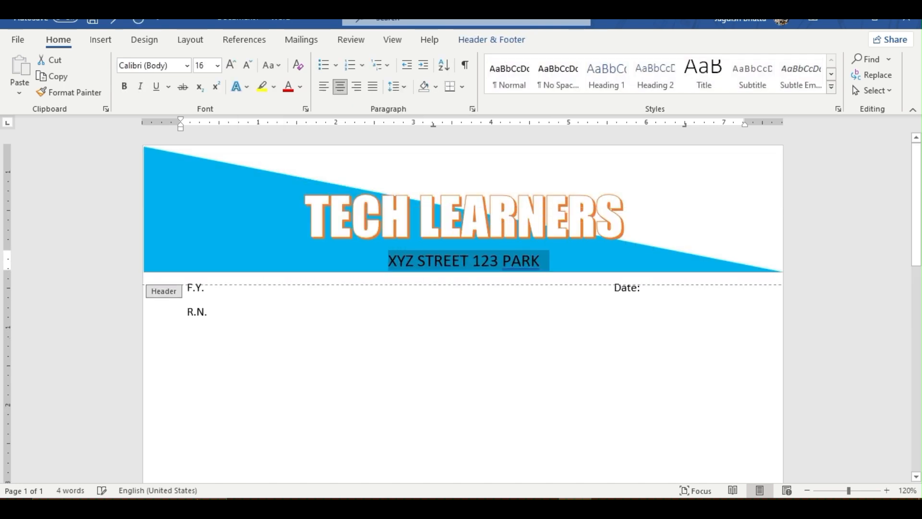
pyautogui.click(240, 86)
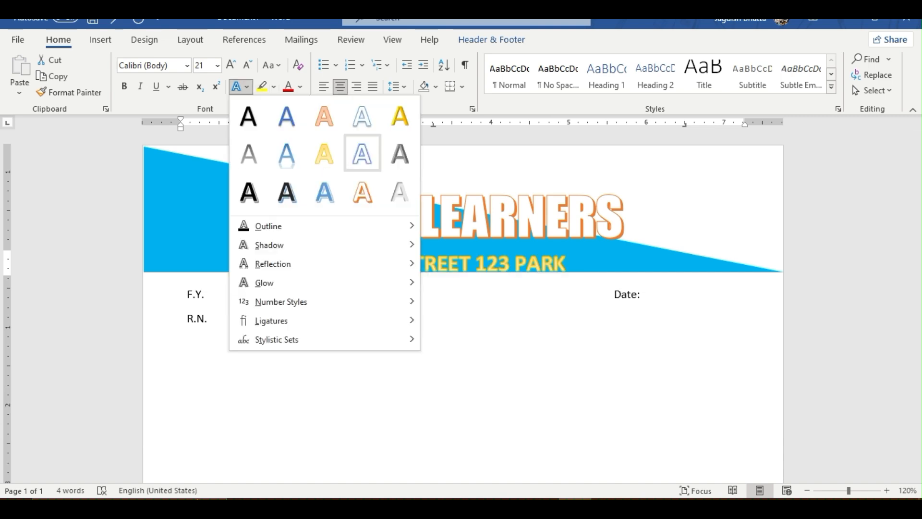
pyautogui.click(362, 192)
# - Enlarge the TECH LEARNERS title in the header to 66 pt
pyautogui.tripleClick(461, 217)
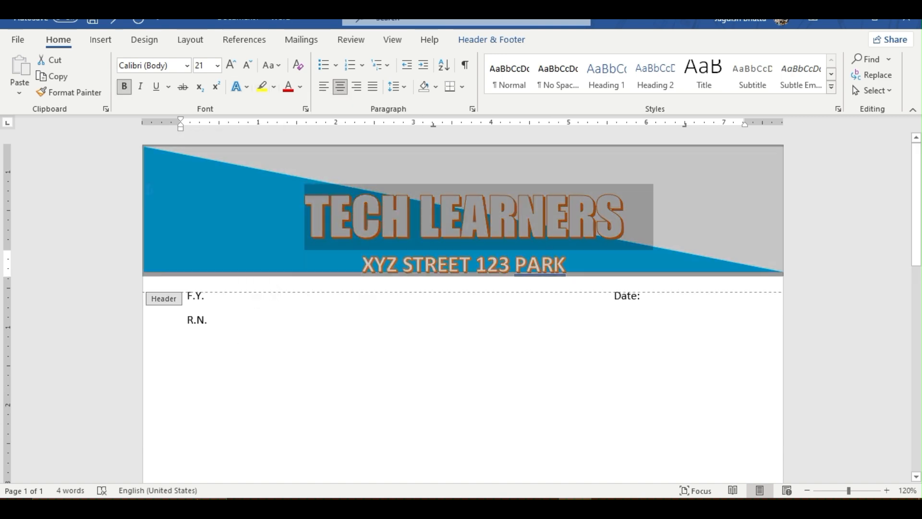
pyautogui.click(231, 65)
pyautogui.hotkey('ctrl', '[')
pyautogui.hotkey('ctrl', '[')
pyautogui.hotkey('ctrl', '[')
pyautogui.hotkey('ctrl', '[')
pyautogui.hotkey('ctrl', '[')
pyautogui.hotkey('ctrl', '[')
# - Insert the word THE in front of TECH LEARNERS in the header title
pyautogui.click(201, 216)
pyautogui.click(249, 226)
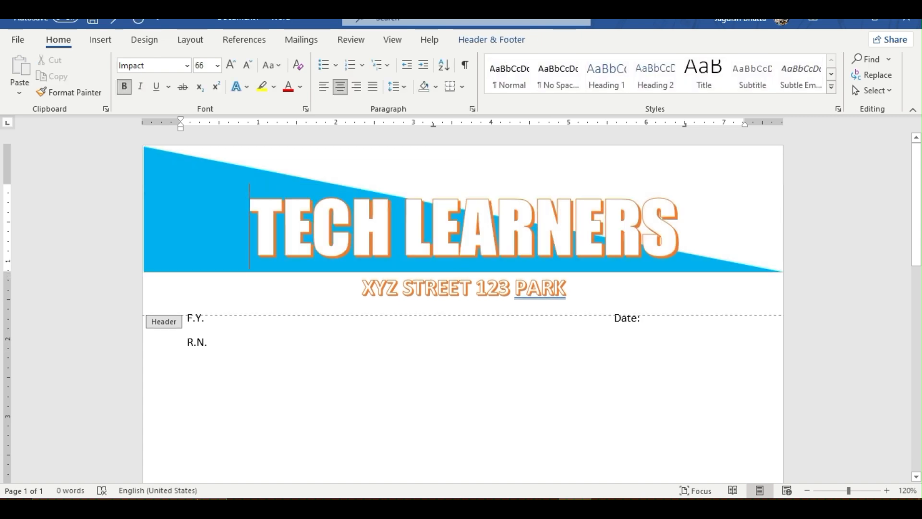
pyautogui.write('THE')
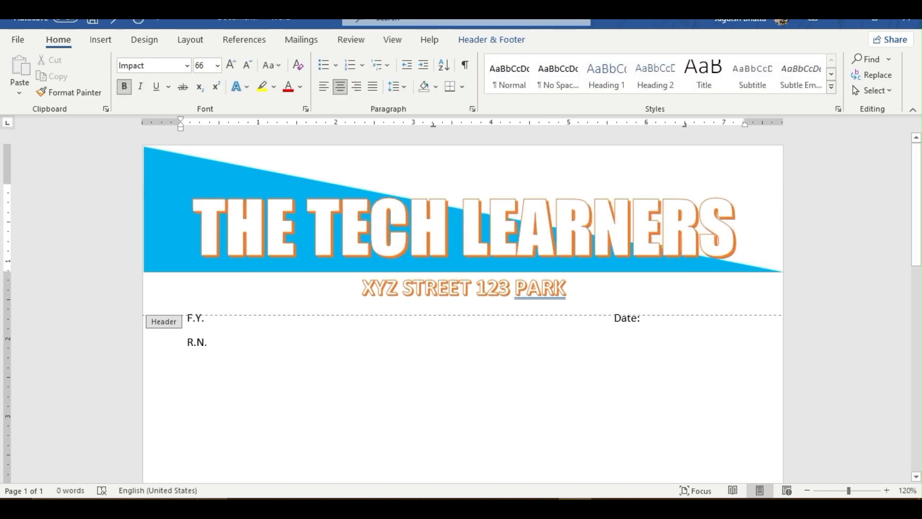
# - Move the text box with F.Y., R.N. and Date slightly down, below the address line
pyautogui.click(208, 342)
pyautogui.moveTo(269, 356)
pyautogui.mouseDown()
pyautogui.moveTo(269, 328)
pyautogui.moveTo(269, 364)
pyautogui.mouseUp()
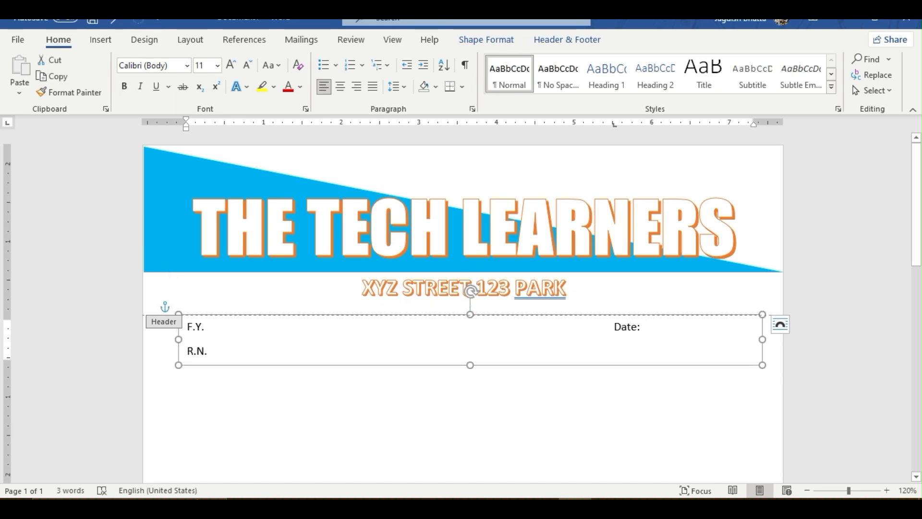
pyautogui.press('Up')
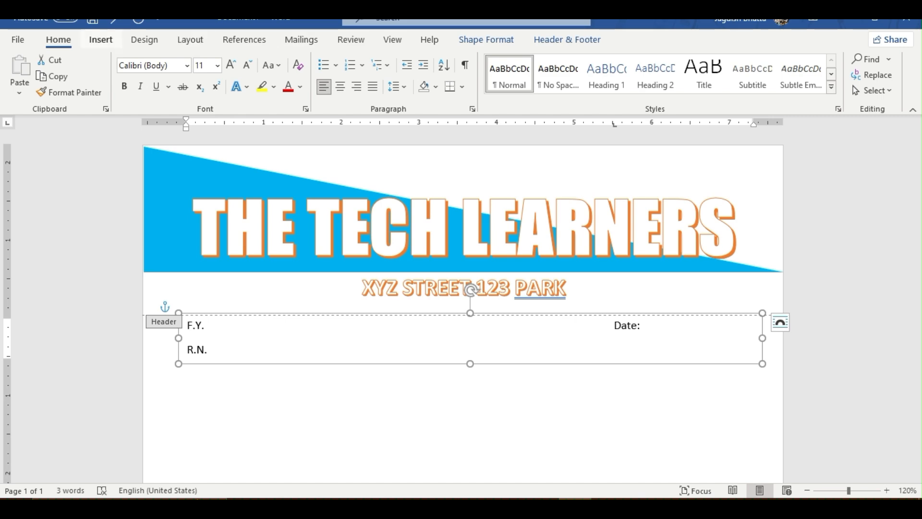
# - Draw a text box about 2.02 inches wide and 0.48 inches high beside the address, above the Date label
pyautogui.click(100, 39)
pyautogui.click(179, 59)
pyautogui.click(216, 94)
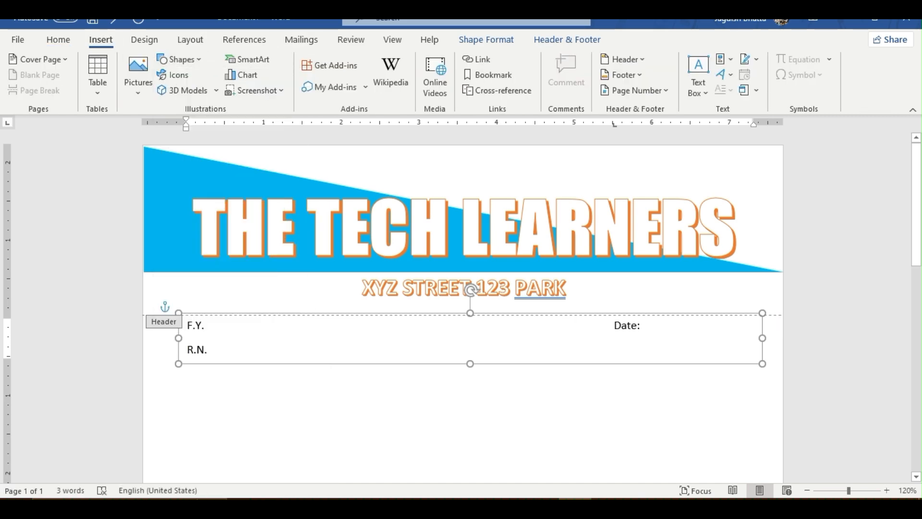
pyautogui.moveTo(605, 275); pyautogui.dragTo(763, 313)
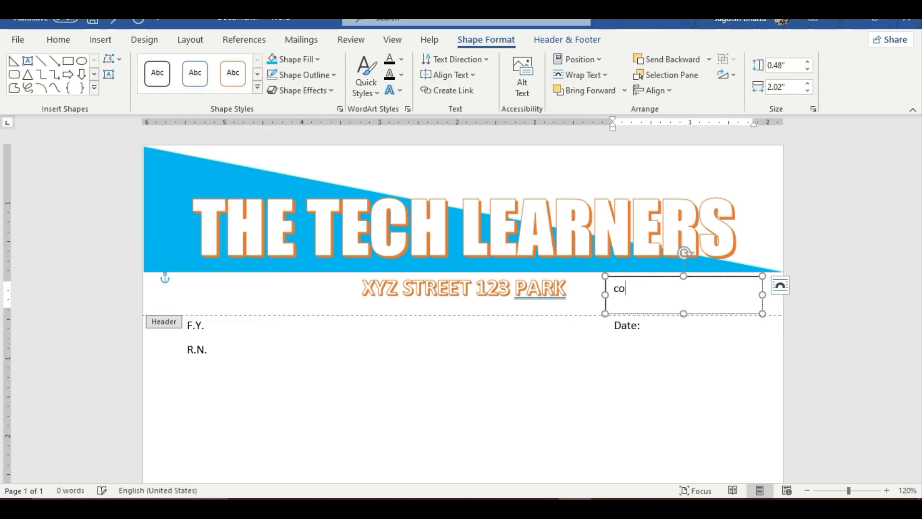
# - Enter a Contact line with the phone number and an Email line with the company's e-mail address in the new text box
pyautogui.press('Return')
pyautogui.write('Email:')
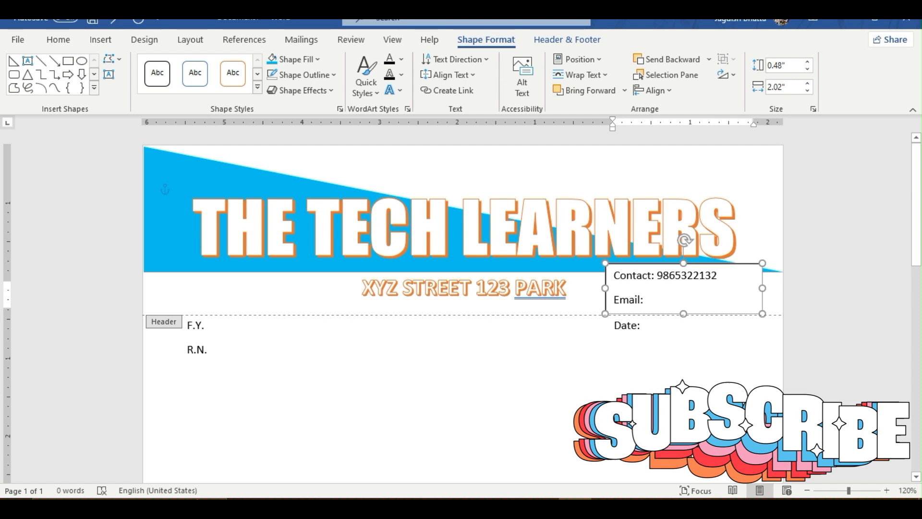
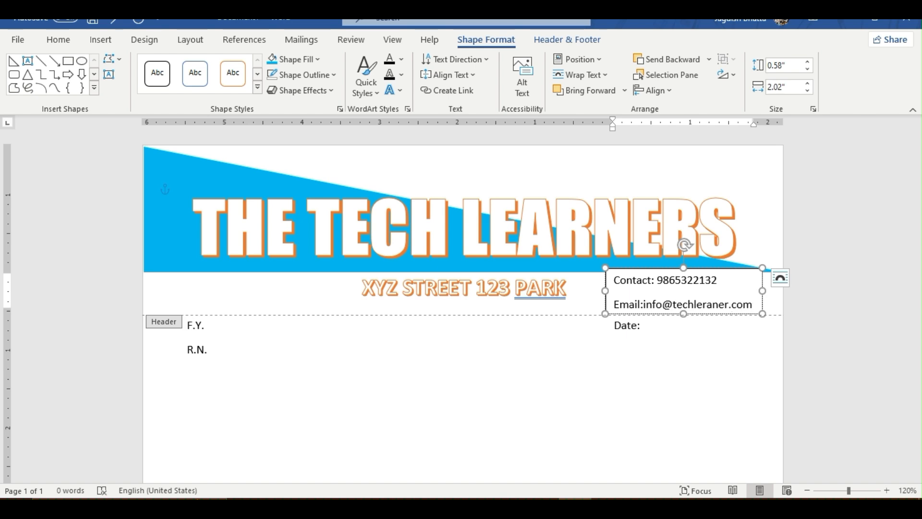
# - Remove the fill and the outline of the contact text box
pyautogui.press('Escape')
pyautogui.click(295, 59)
pyautogui.click(303, 206)
pyautogui.click(304, 75)
pyautogui.click(303, 222)
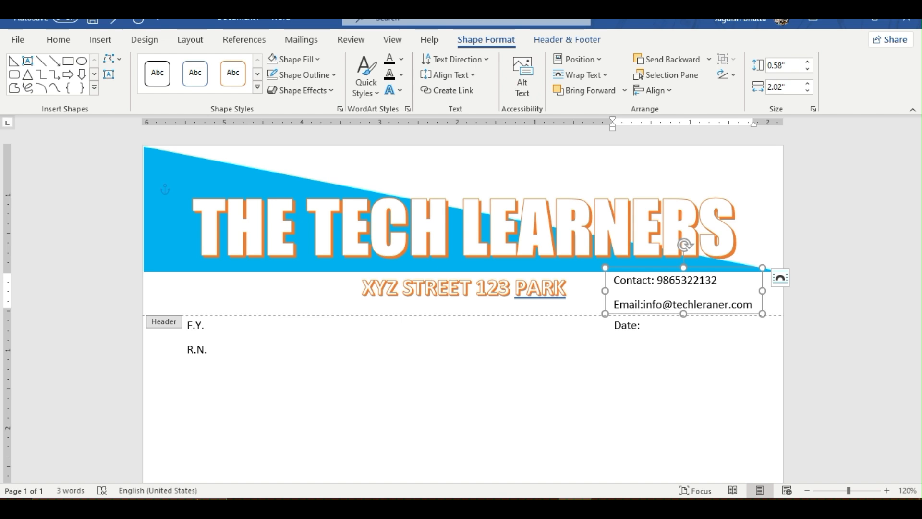
# - Remove the paragraph spacing between the Contact and Email lines and add a space after the Email label
pyautogui.click(58, 40)
pyautogui.click(396, 86)
pyautogui.click(467, 257)
pyautogui.click(209, 349)
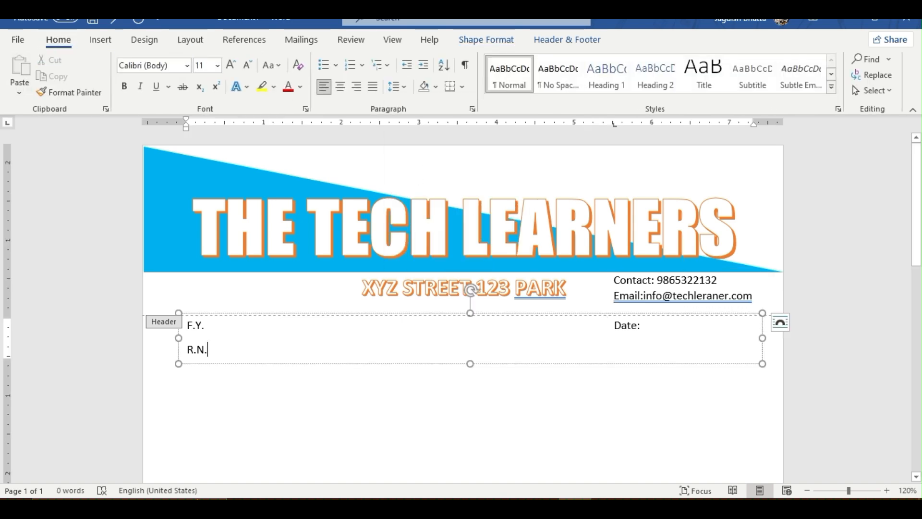
pyautogui.click(643, 296)
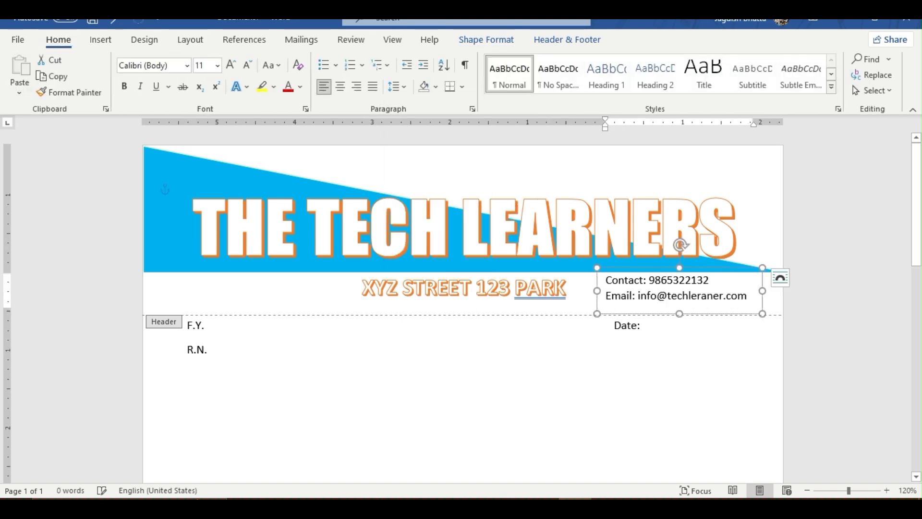
pyautogui.click(208, 350)
# - Indent the first body line to sit beside the header's Date label and enter 24-Oct-2024
pyautogui.doubleClick(403, 412)
pyautogui.moveTo(180, 128)
pyautogui.mouseDown()
pyautogui.moveTo(658, 128)
pyautogui.moveTo(642, 126)
pyautogui.mouseUp()
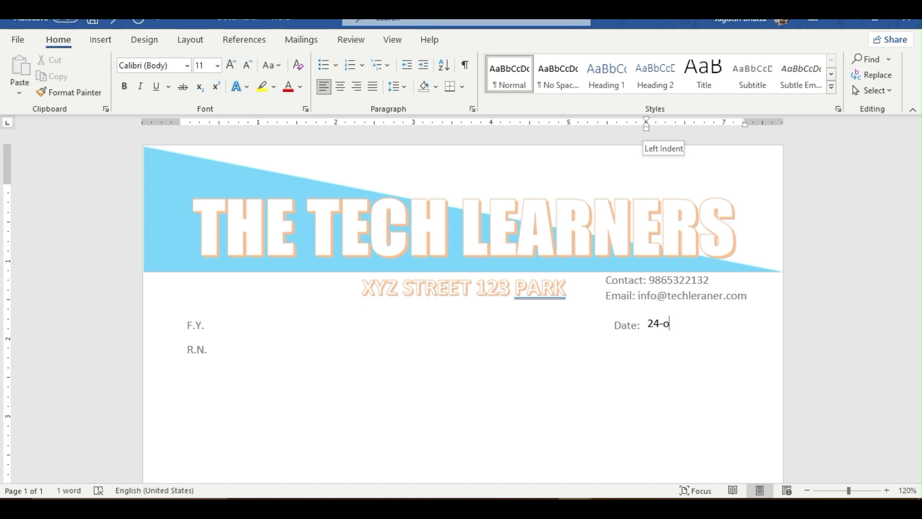
pyautogui.press('BackSpace')
pyautogui.press('BackSpace')
pyautogui.write('024')
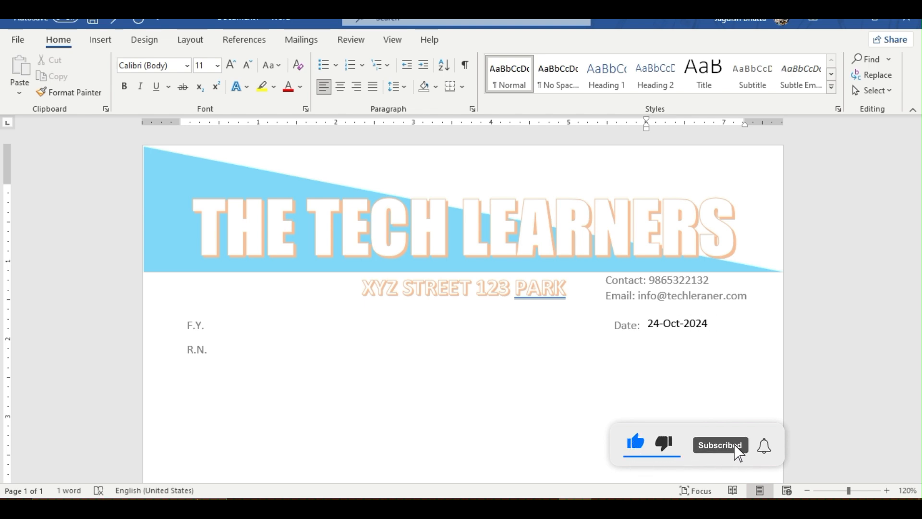
# - Remove the spacing between the F.Y. and R.N. lines, nudge their text box up and extend its left edge outward
pyautogui.doubleClick(200, 326)
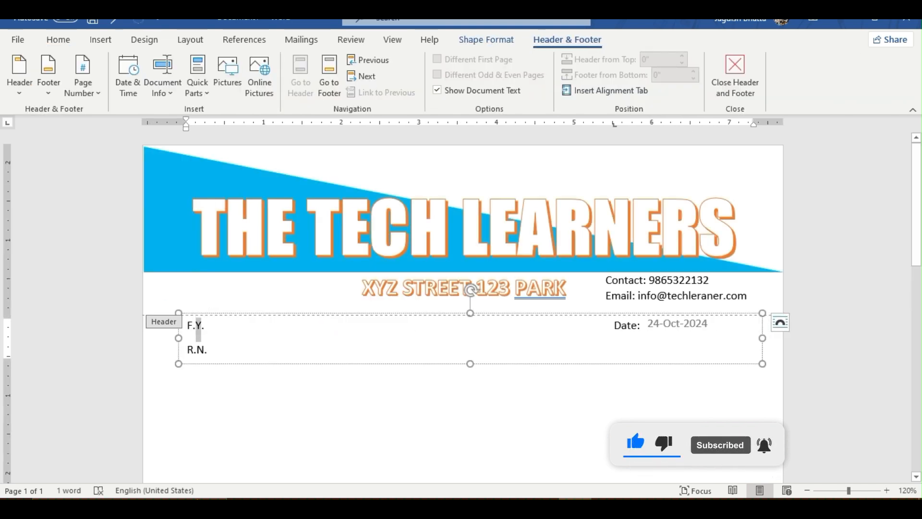
pyautogui.click(58, 40)
pyautogui.click(397, 87)
pyautogui.click(465, 258)
pyautogui.press('Up')
pyautogui.press('Up')
pyautogui.moveTo(179, 335); pyautogui.dragTo(163, 335)
# - Shift the Date label slightly right, closer to the date text, and return to the document body
pyautogui.click(600, 322)
pyautogui.moveTo(599, 125); pyautogui.dragTo(619, 124)
pyautogui.doubleClick(601, 394)
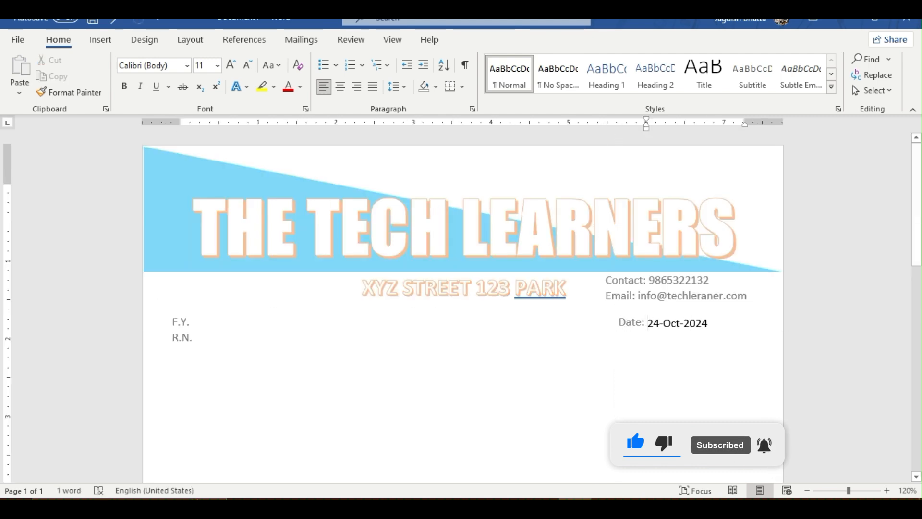
# - Add an unindented line below the date, centre it and begin the Subject text
pyautogui.press('Return')
pyautogui.press('BackSpace')
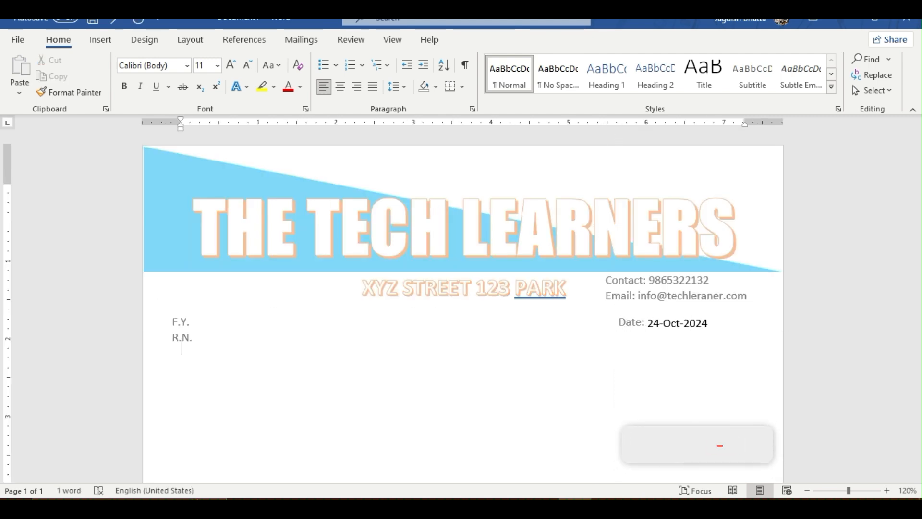
pyautogui.hotkey('ctrl', 'e')
pyautogui.write('subjec')
pyautogui.press('BackSpace')
pyautogui.press('BackSpace')
pyautogui.press('BackSpace')
pyautogui.press('BackSpace')
pyautogui.press('BackSpace')
pyautogui.press('BackSpace')
pyautogui.press('BackSpace')
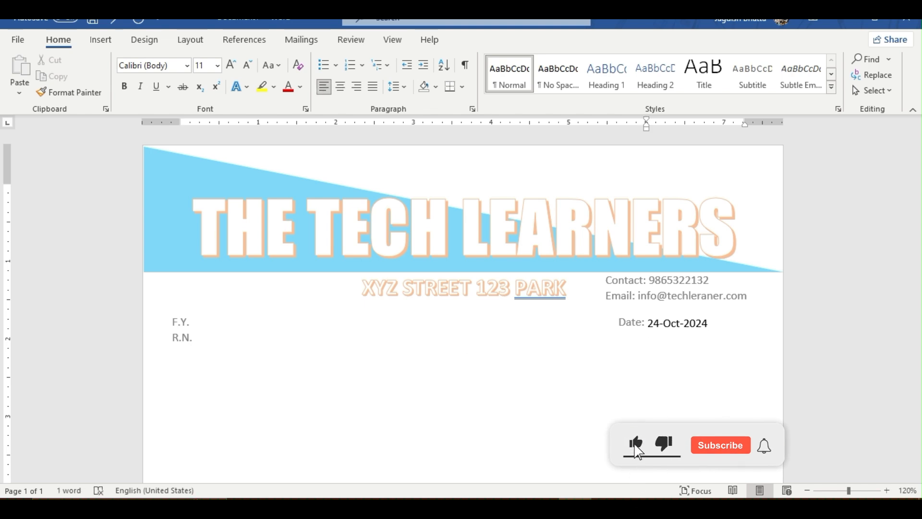
pyautogui.hotkey('ctrl', 'e')
pyautogui.write('Subject:')
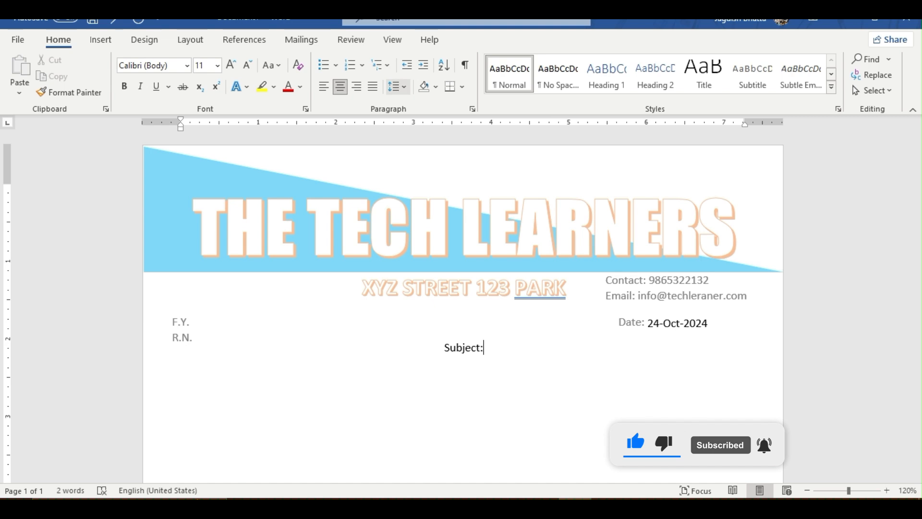
# - Add space before the subject paragraph and complete it as "Subject: To whom it may concern"
pyautogui.click(398, 87)
pyautogui.click(463, 240)
pyautogui.click(397, 87)
pyautogui.press('Escape')
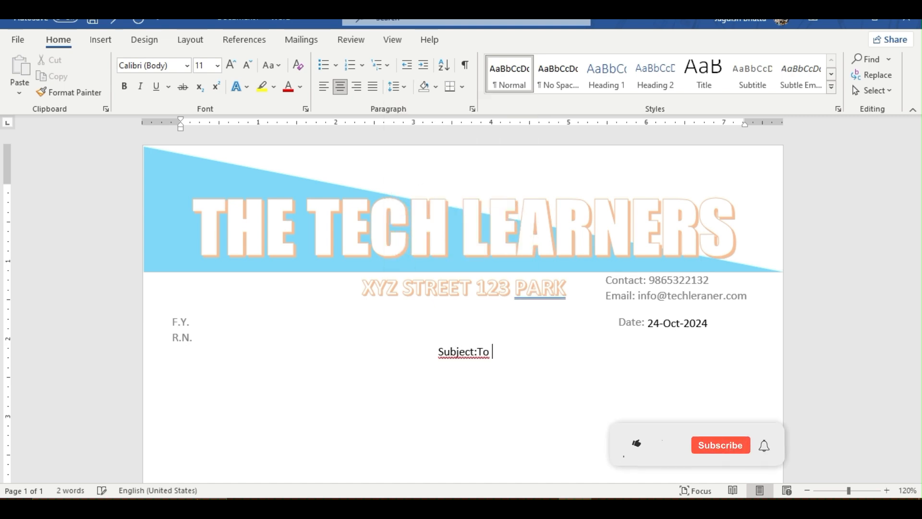
pyautogui.write('ect: To whom it may concern')
pyautogui.press('Return')
# - Replace the subject text with a justified line reading "To" followed by a row of dots
pyautogui.hotkey('ctrl', 'j')
pyautogui.moveTo(383, 352); pyautogui.dragTo(549, 353)
pyautogui.press('Delete')
pyautogui.write('............................')
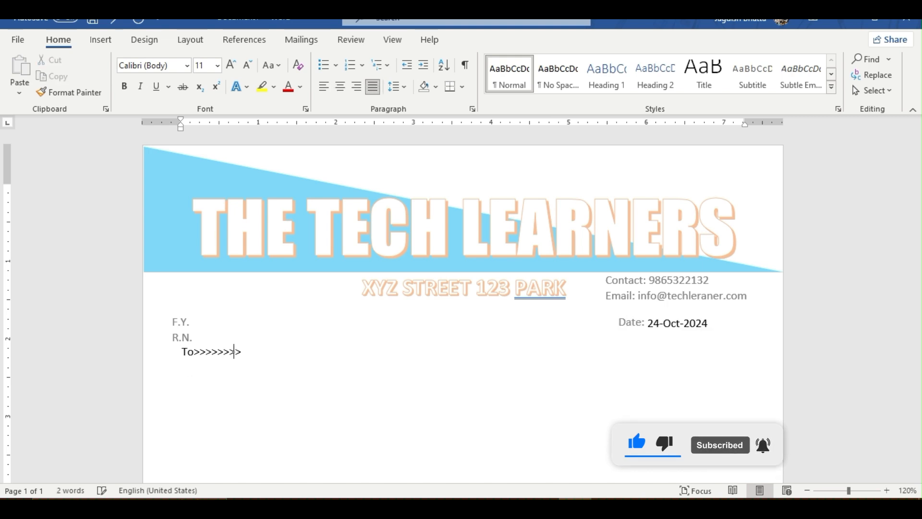
# - Add a centred line reading "subject" below the To line
pyautogui.press('Return')
pyautogui.hotkey('ctrl', 'e')
pyautogui.write('subject')
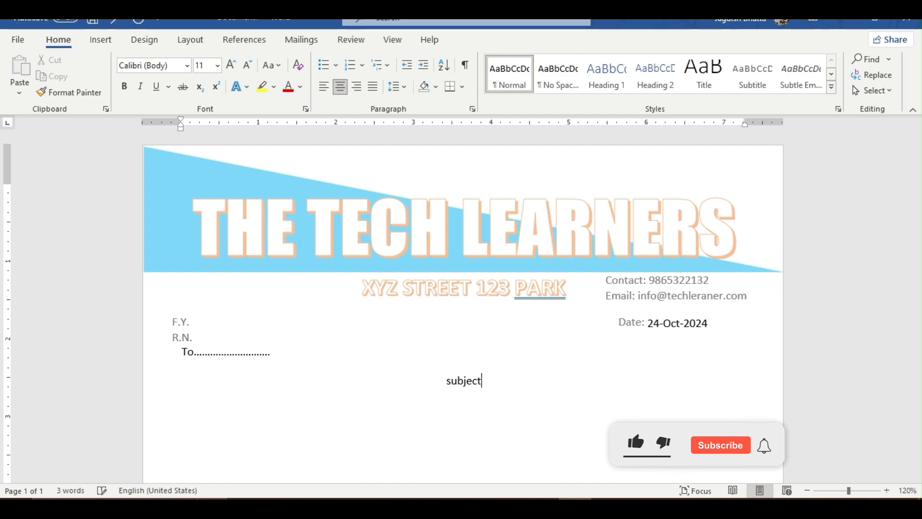
pyautogui.write('=rard()')
# - Fill the letter body with sample paragraphs generated by =rand()
pyautogui.press('Return')
pyautogui.scroll(2, 463, 307)
pyautogui.scroll(-3, 463, 307)
# - Close the letter with "With regards:" and the line "Techlearners youtube channel" below it
pyautogui.write('With regards:')
pyautogui.press('Return')
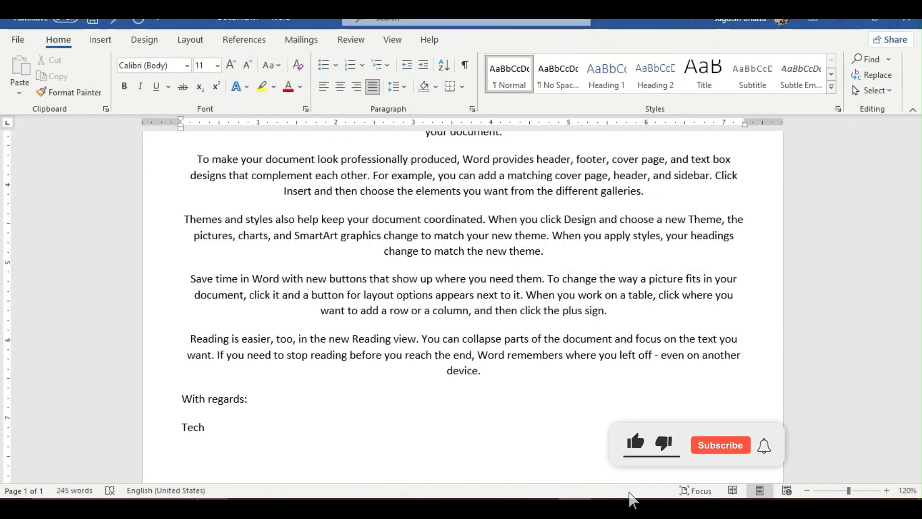
pyautogui.write('Techlearners youtube channel')
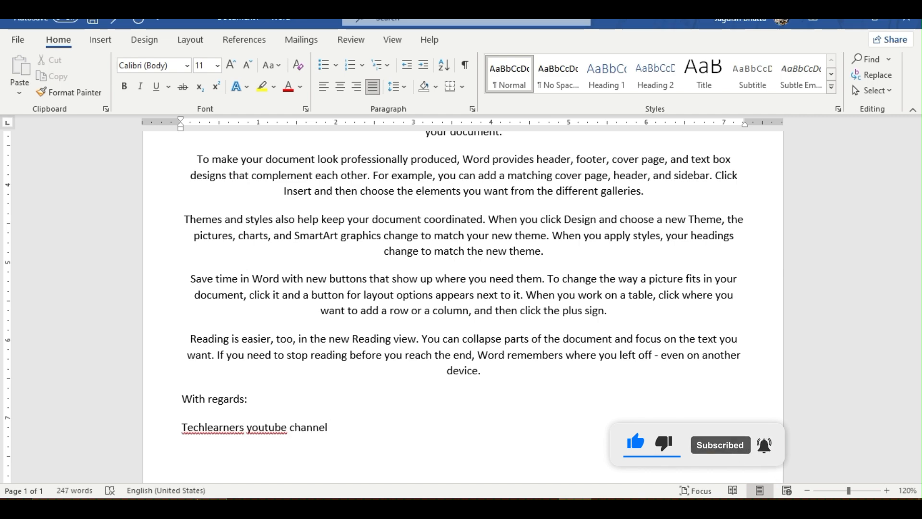
# - Correct the signature line to "Tech learners YouTube channel"
pyautogui.scroll(-5, 462, 307)
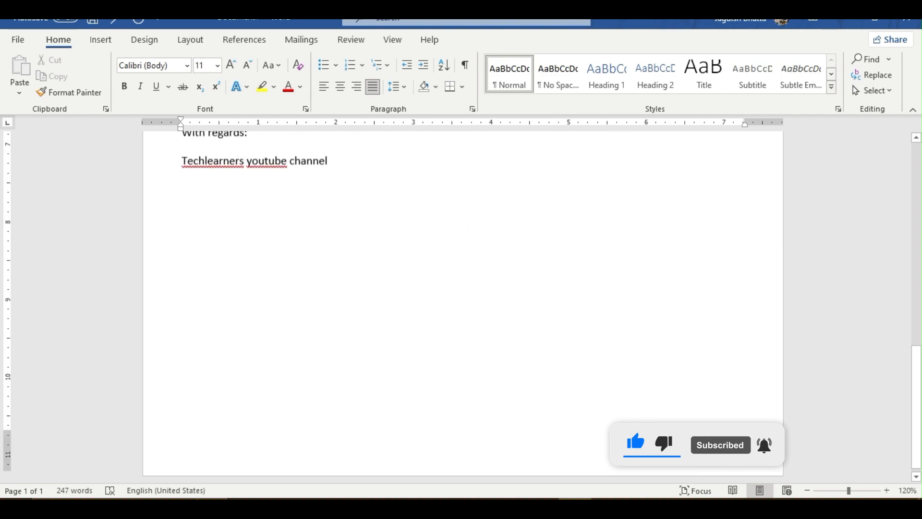
pyautogui.doubleClick(182, 425)
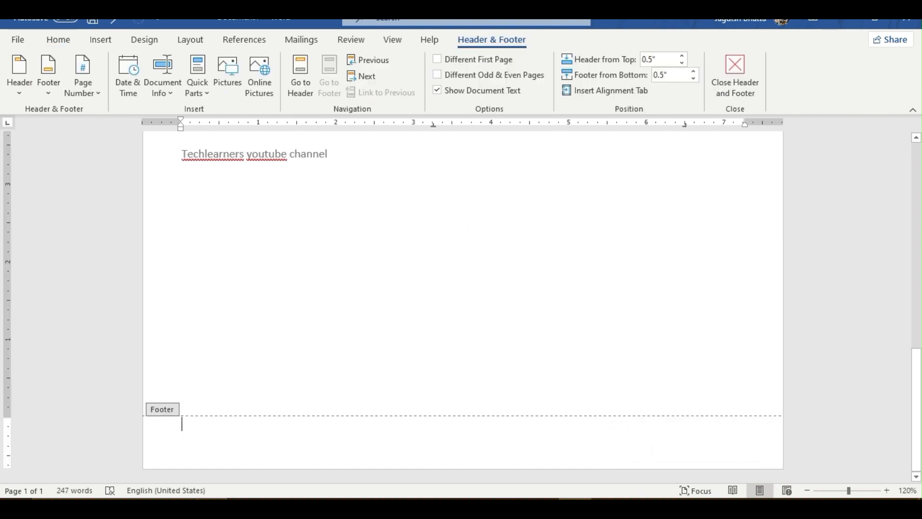
pyautogui.doubleClick(202, 180)
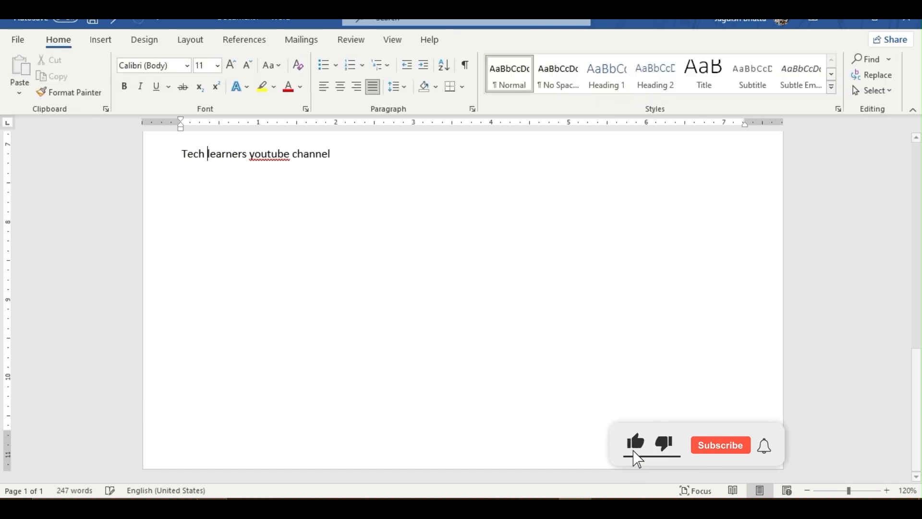
pyautogui.rightClick(259, 154)
pyautogui.click(216, 171)
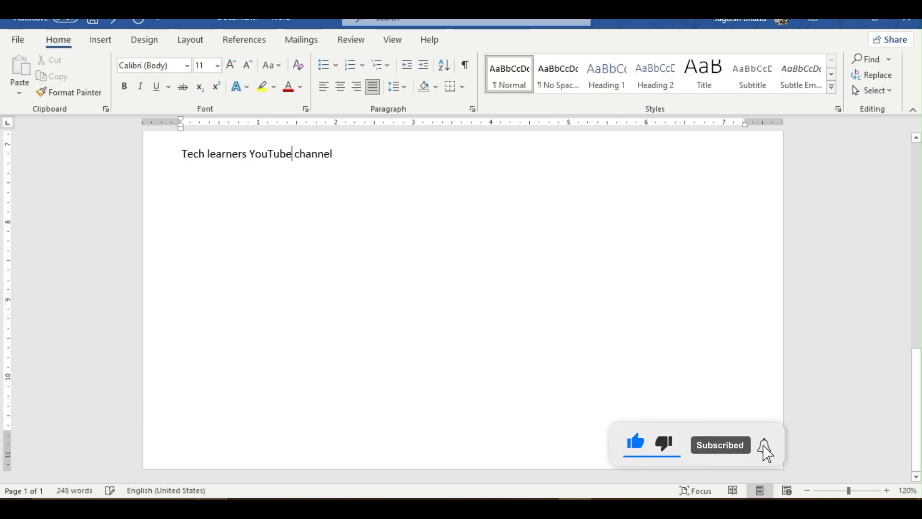
# - Add the centred slogan “Our dream to ma digital independence.” in quotation marks to the page footer and return to the letter body
pyautogui.doubleClick(182, 425)
pyautogui.write('OUr ')
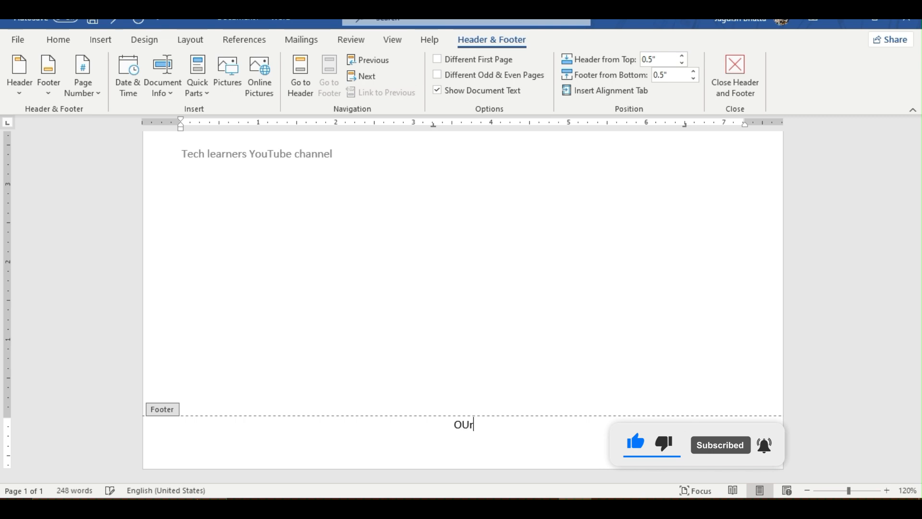
pyautogui.write('dream to ma')
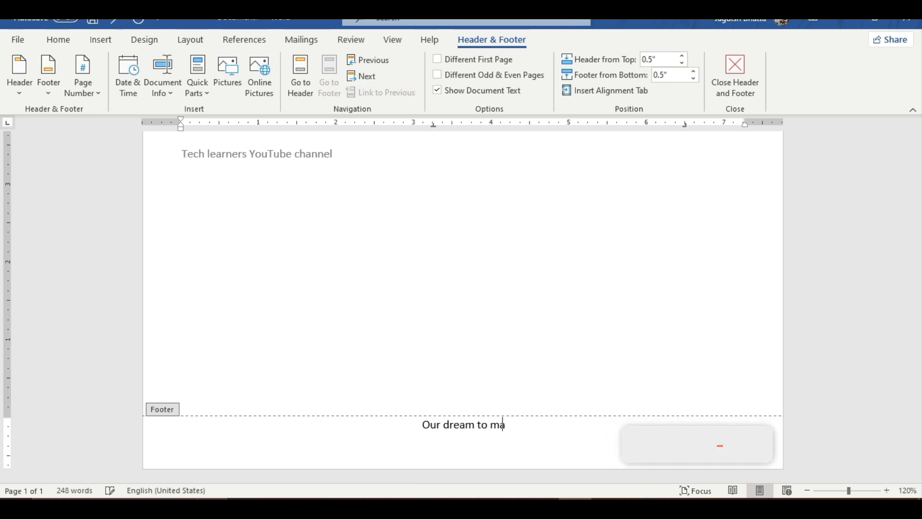
pyautogui.write(' digital indepe')
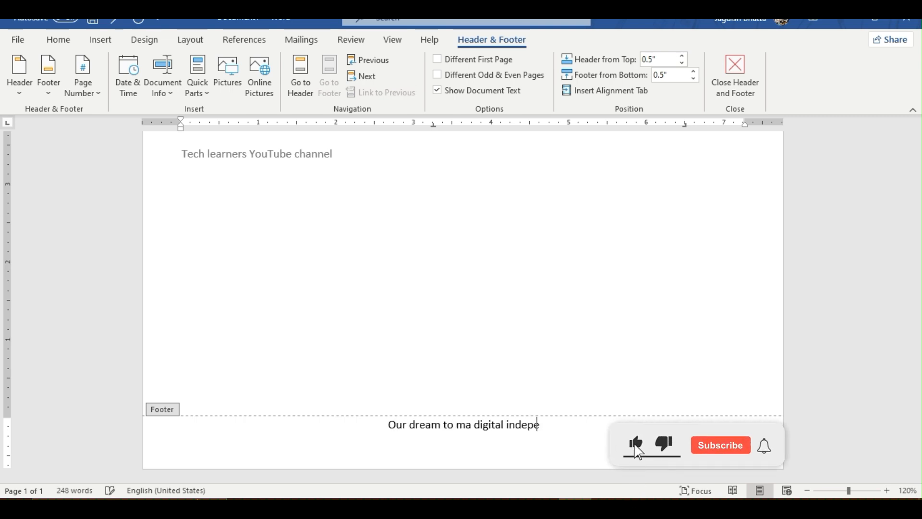
pyautogui.write('ndence.')
pyautogui.write('"')
pyautogui.click(366, 424)
pyautogui.write('"')
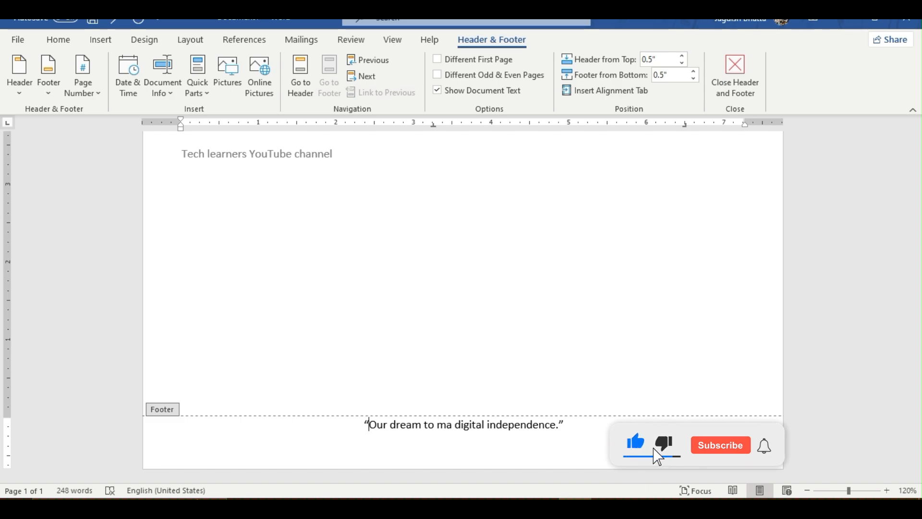
pyautogui.scroll(10, 463, 307)
pyautogui.press('Escape')
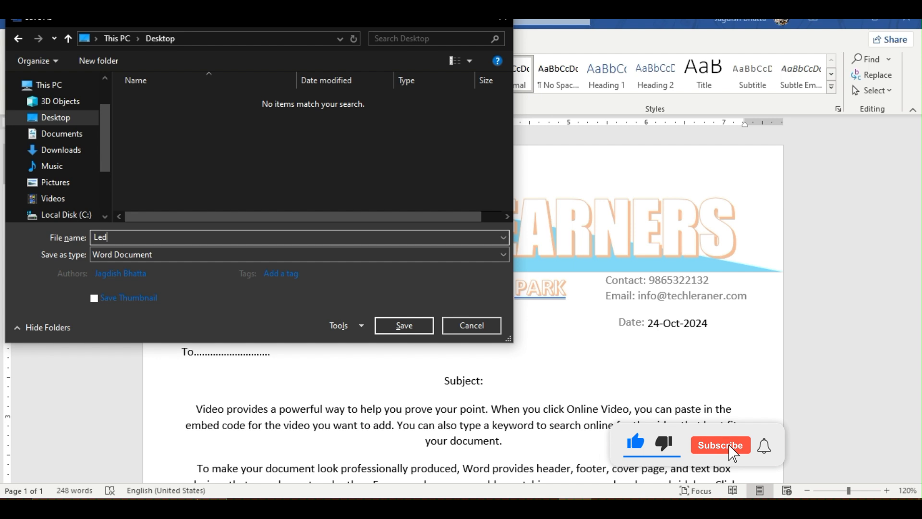
# - Save the letterhead to the desktop as a Word Template named "LetterPad 2024 oct"
pyautogui.press('BackSpace')
pyautogui.write('tterP')
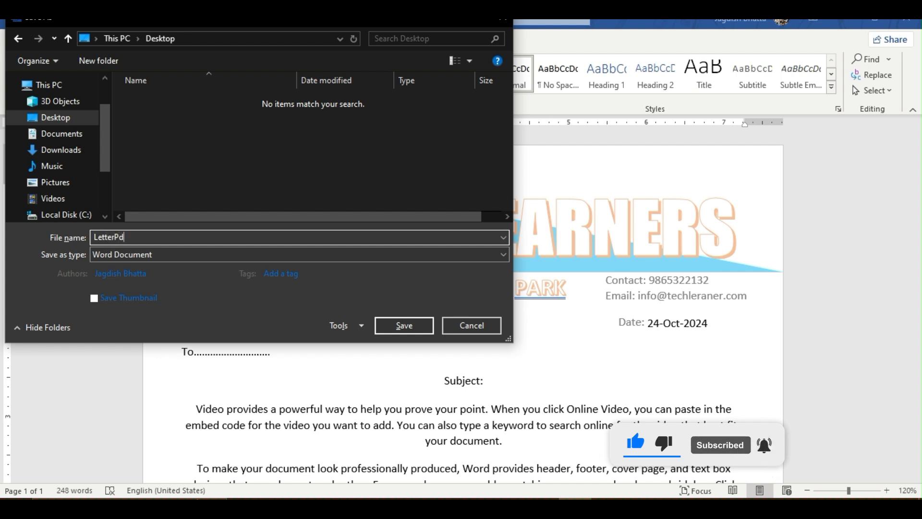
pyautogui.write('ad 2024 oct')
pyautogui.click(169, 254)
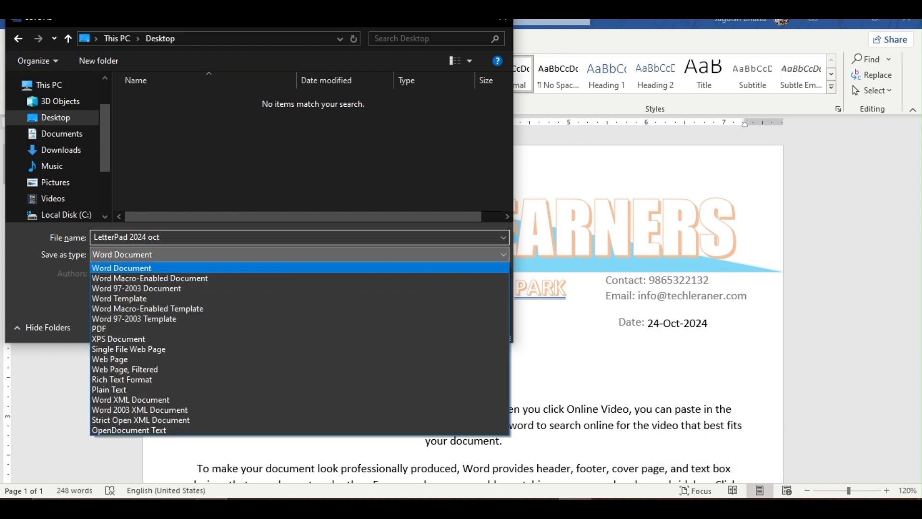
pyautogui.click(139, 298)
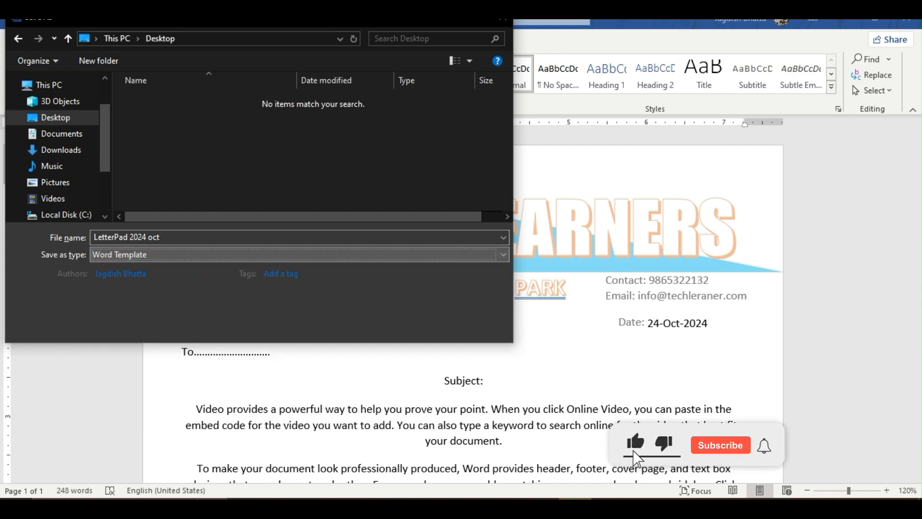
pyautogui.click(152, 254)
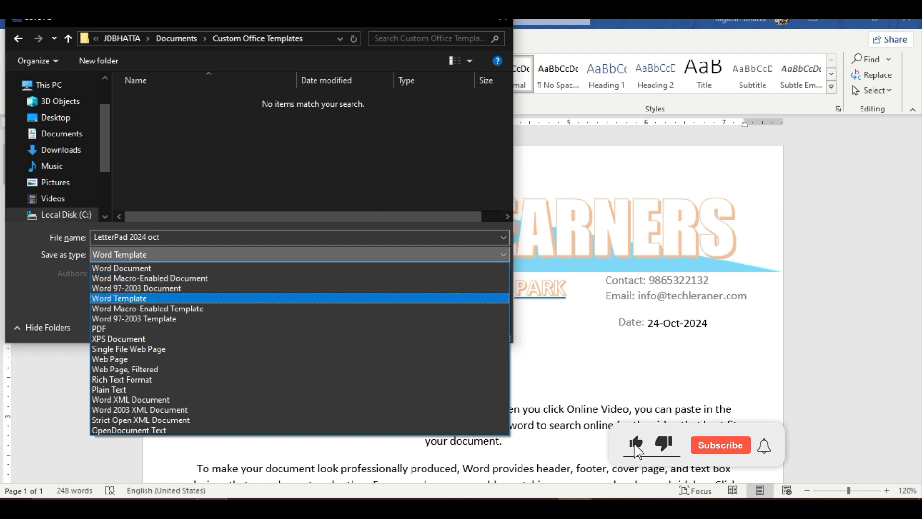
pyautogui.press('Return')
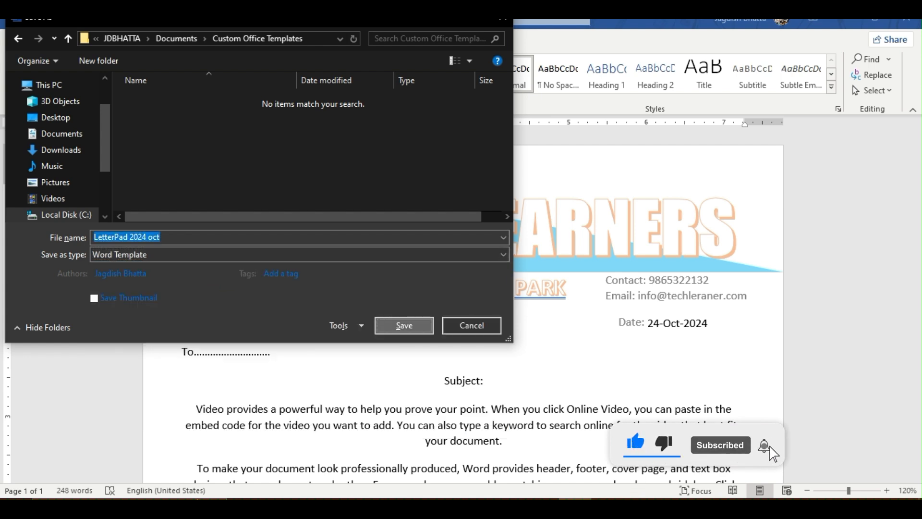
pyautogui.press('Return')
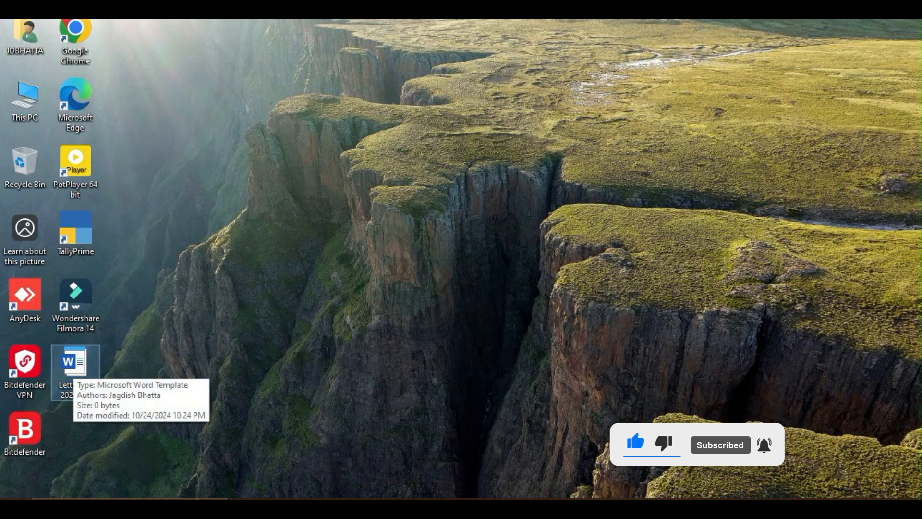
# - Create a document from the LetterPad 2024 oct template and replace its body paragraphs with placeholder text generated by =lorem()
pyautogui.doubleClick(72, 367)
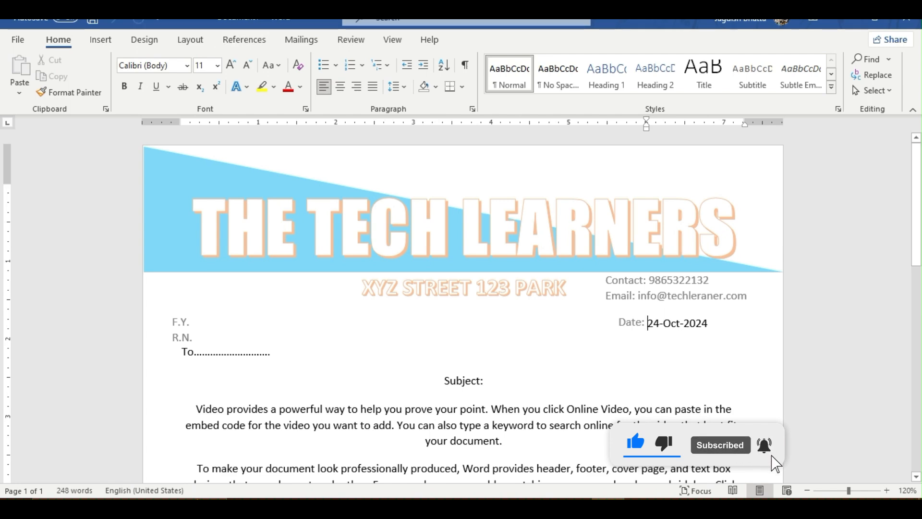
pyautogui.scroll(-5, 463, 307)
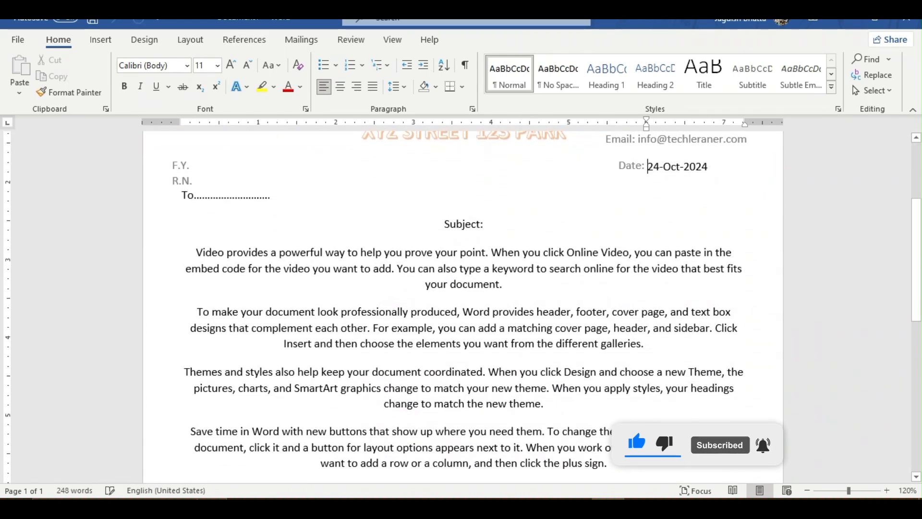
pyautogui.moveTo(196, 253); pyautogui.dragTo(513, 267)
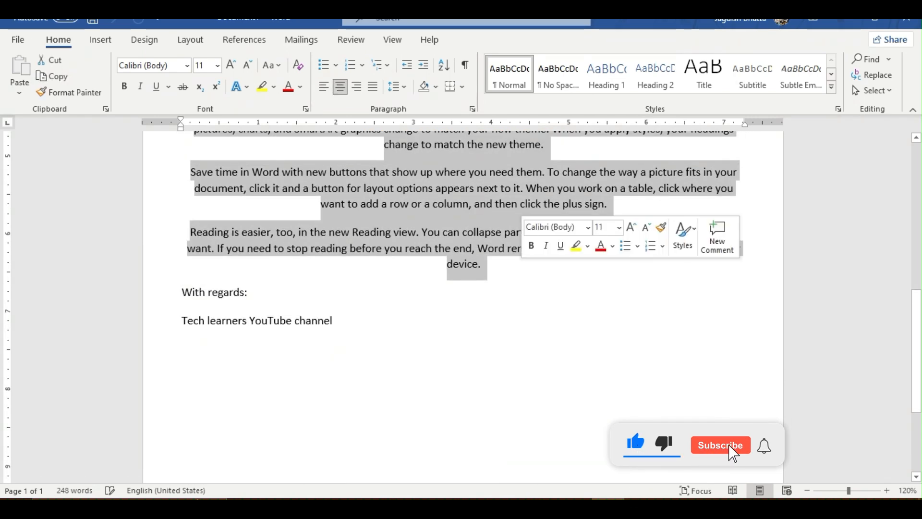
pyautogui.press('Delete')
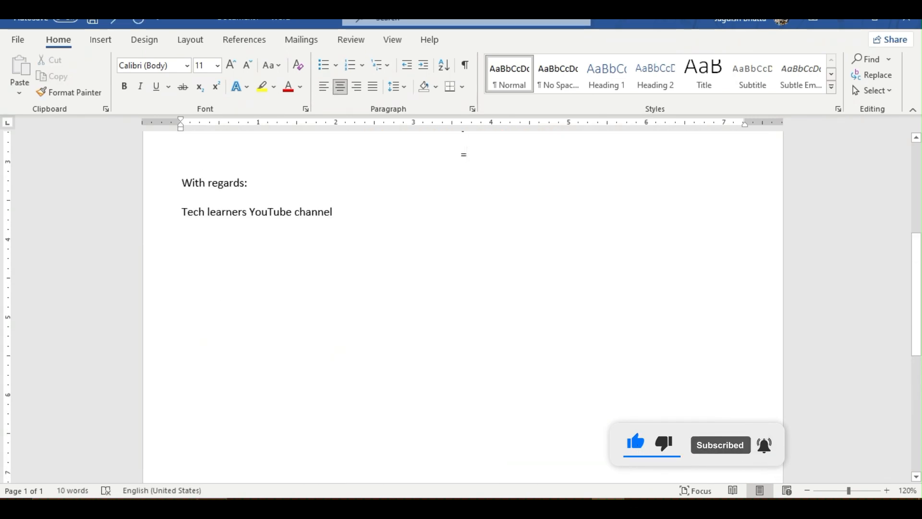
pyautogui.write('=')
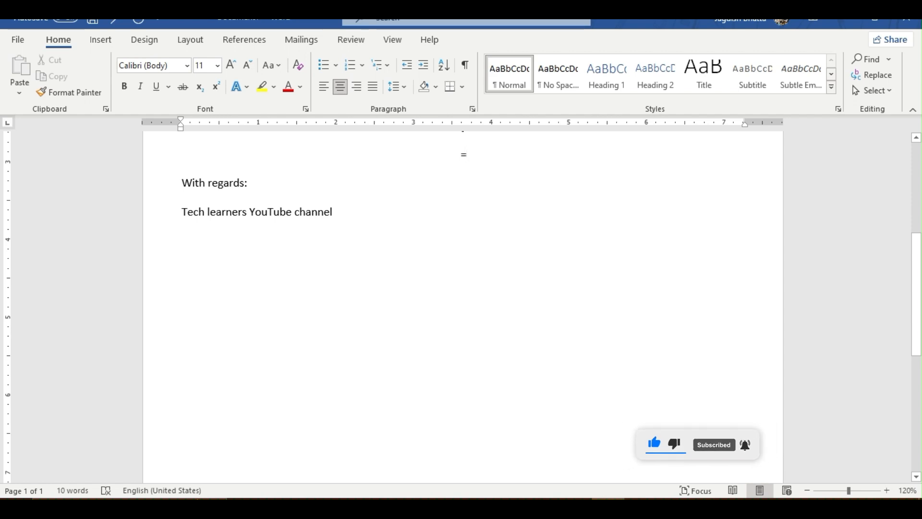
pyautogui.write('lorem()')
pyautogui.press('Return')
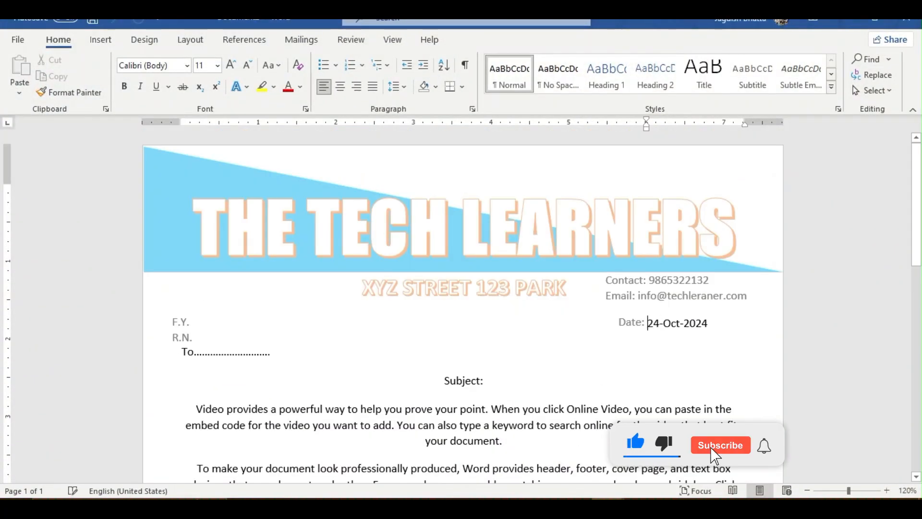
# - Check the header and body text of a fresh document based on the template and close it
pyautogui.scroll(-1, 462, 307)
pyautogui.scroll(-8, 462, 308)
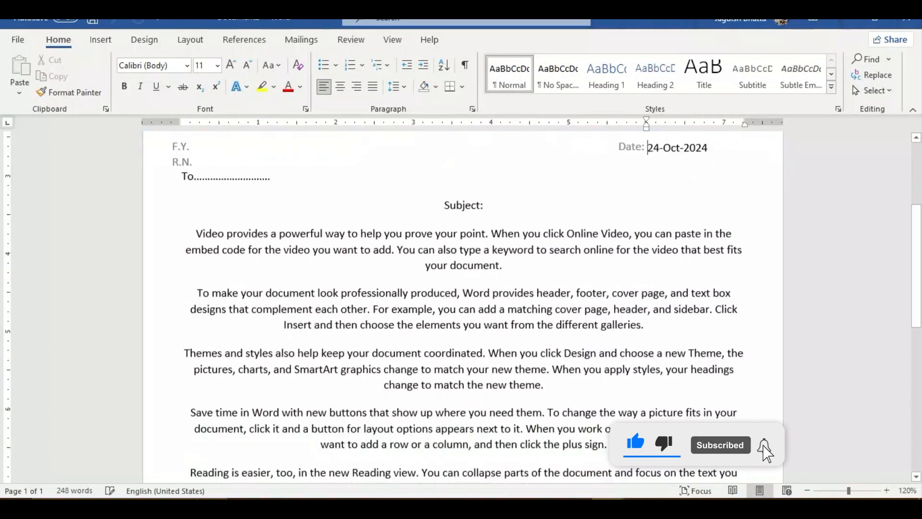
pyautogui.scroll(9, 463, 307)
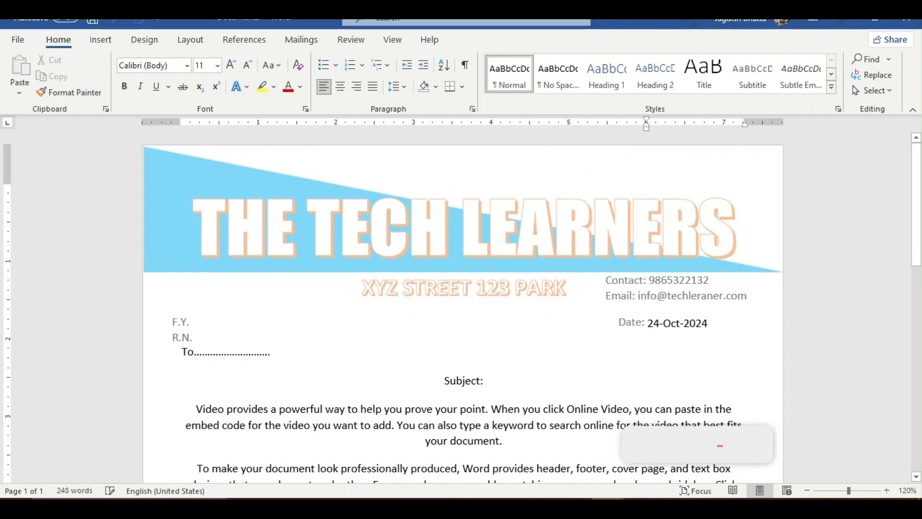
pyautogui.scroll(-7, 462, 307)
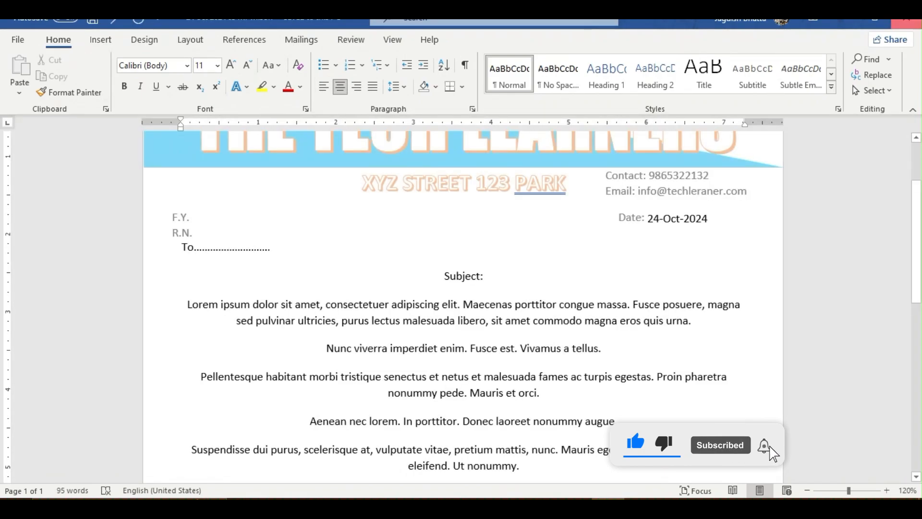
pyautogui.click(906, 21)
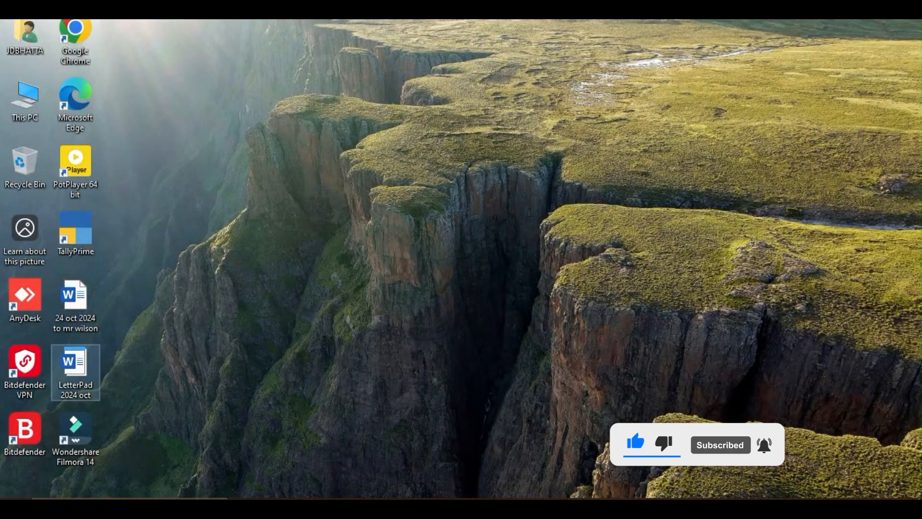
# - Open the LetterPad 2024 oct template itself for editing and replace its sample body paragraphs with a dotted line
pyautogui.rightClick(74, 367)
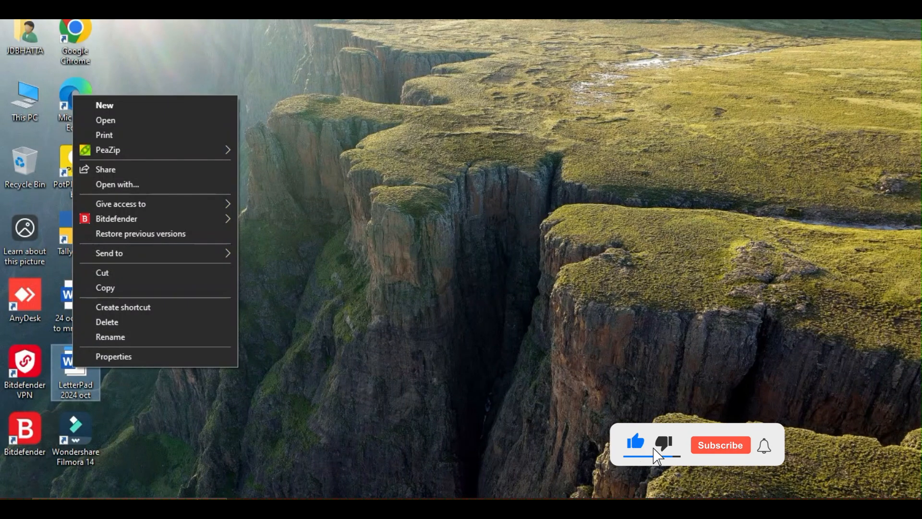
pyautogui.rightClick(84, 363)
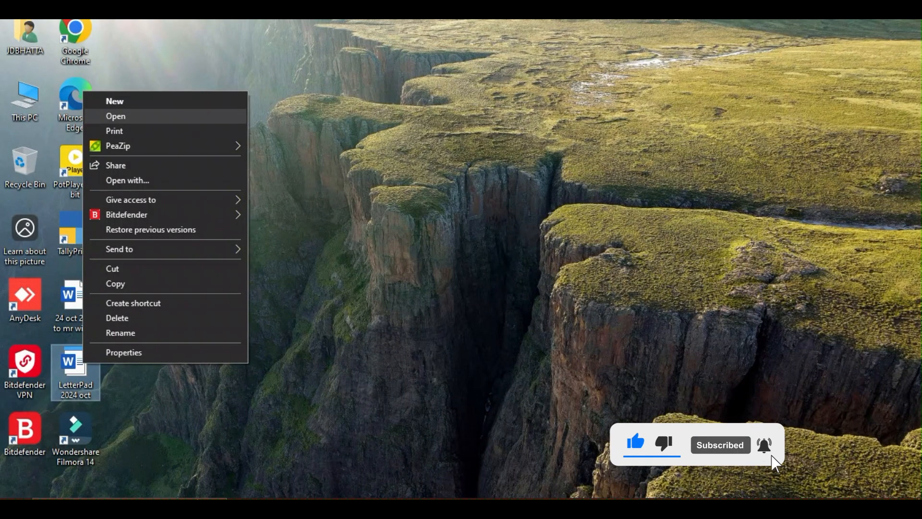
pyautogui.press('Return')
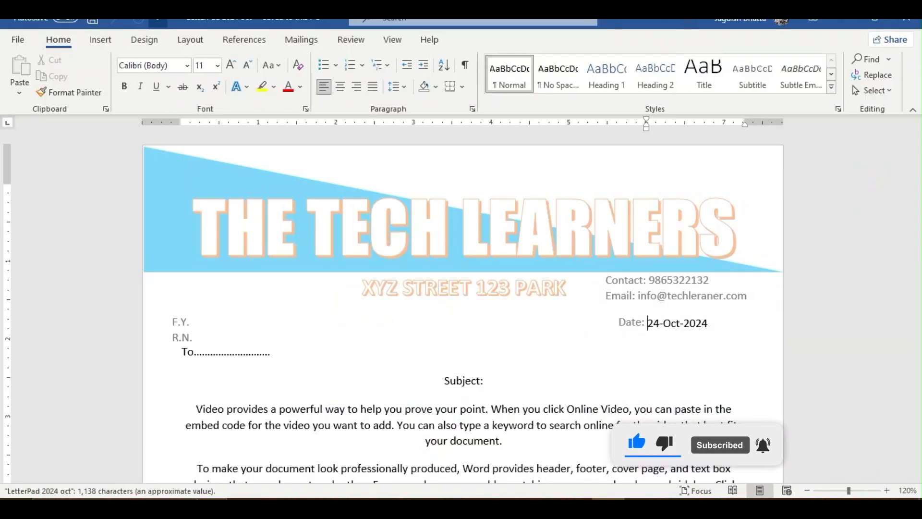
pyautogui.scroll(-6, 464, 288)
pyautogui.hotkey('ctrl', 'a')
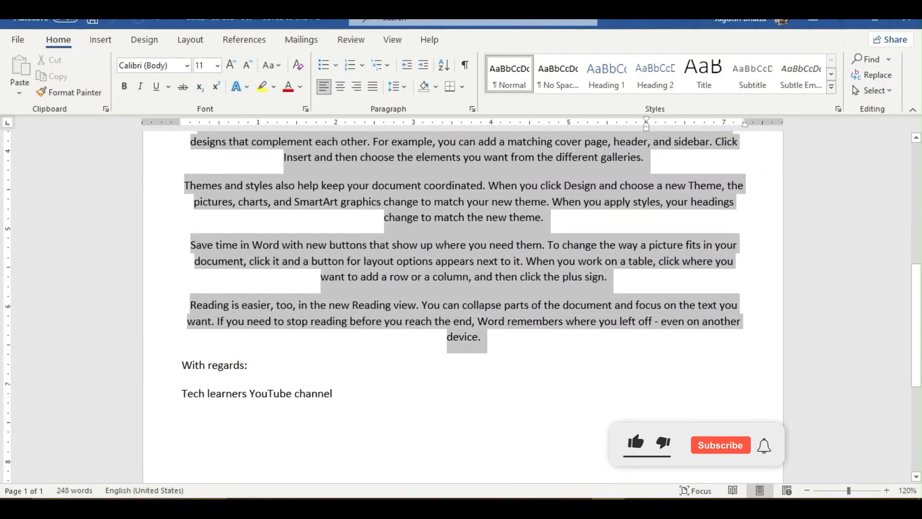
pyautogui.press('Delete')
pyautogui.write('........................................')
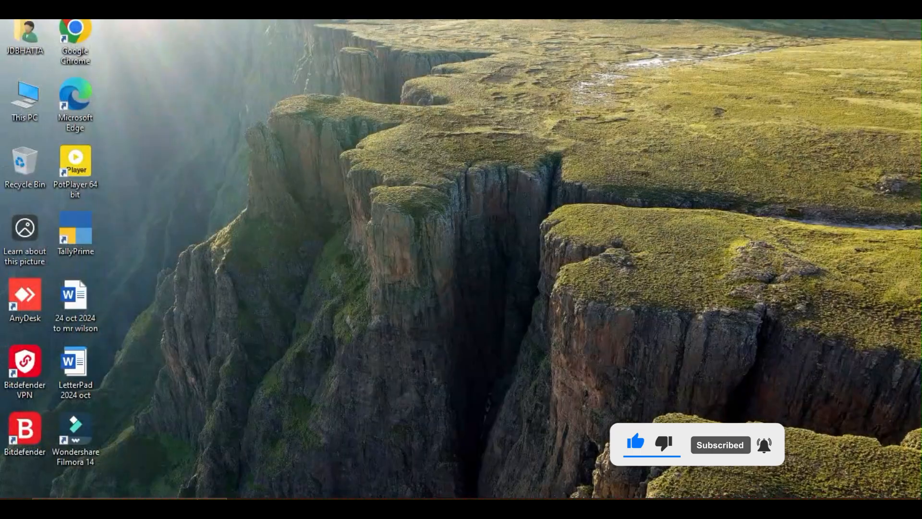
# - Create a new document from the edited template, review it from the header down to the footer slogan, and close it
pyautogui.doubleClick(76, 372)
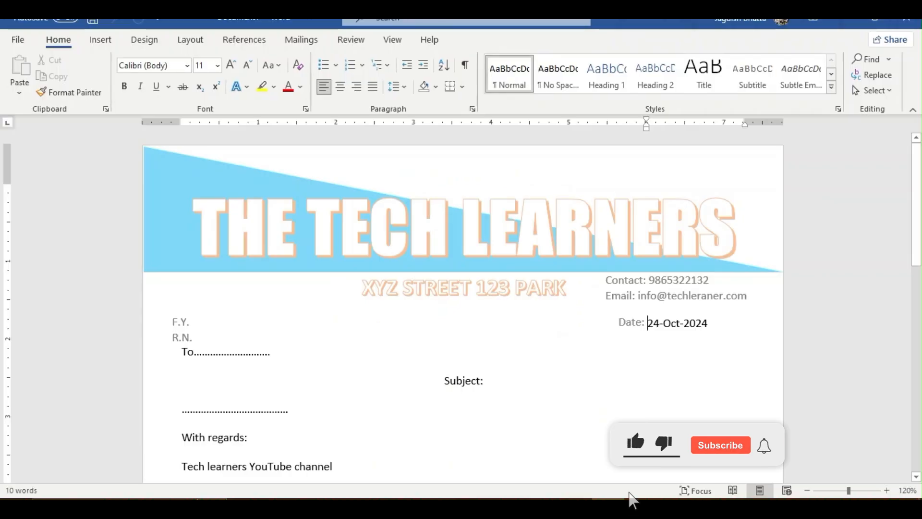
pyautogui.scroll(-8, 463, 307)
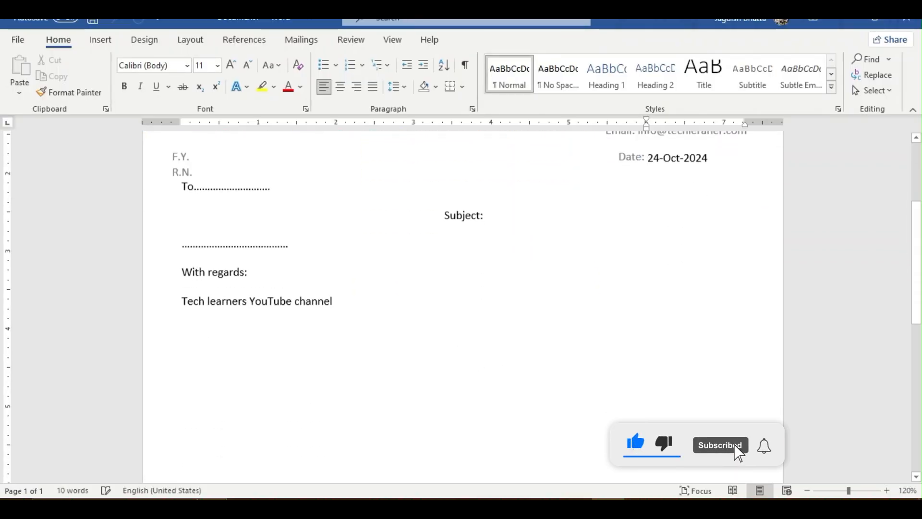
pyautogui.scroll(-10, 771, 452)
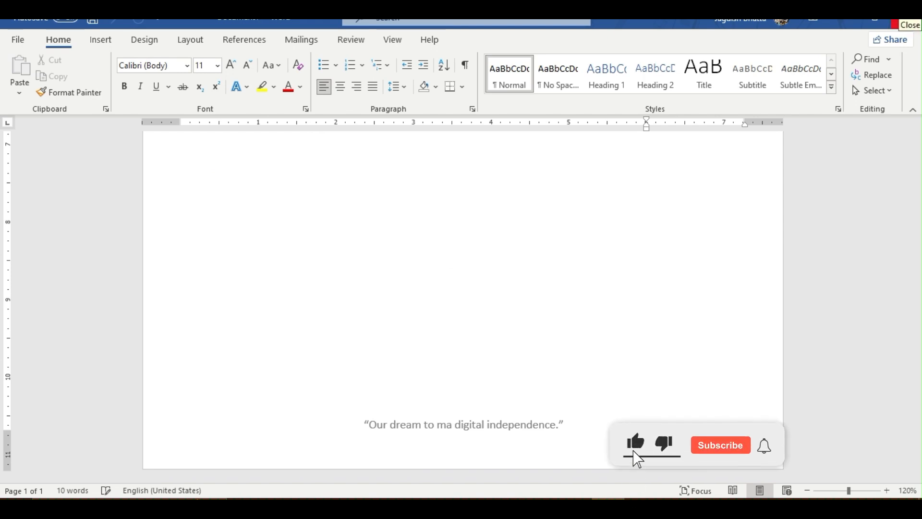
pyautogui.click(905, 23)
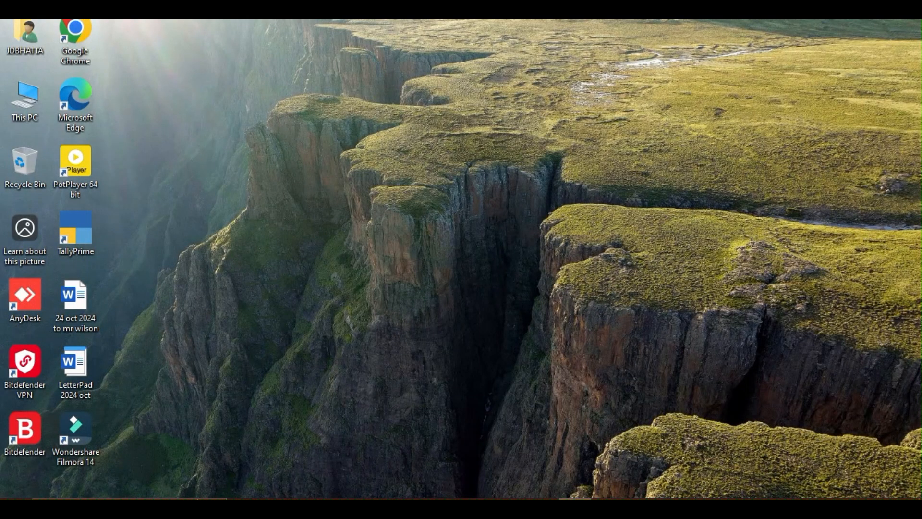
pyautogui.rightClick(574, 508)
pyautogui.click(746, 508)
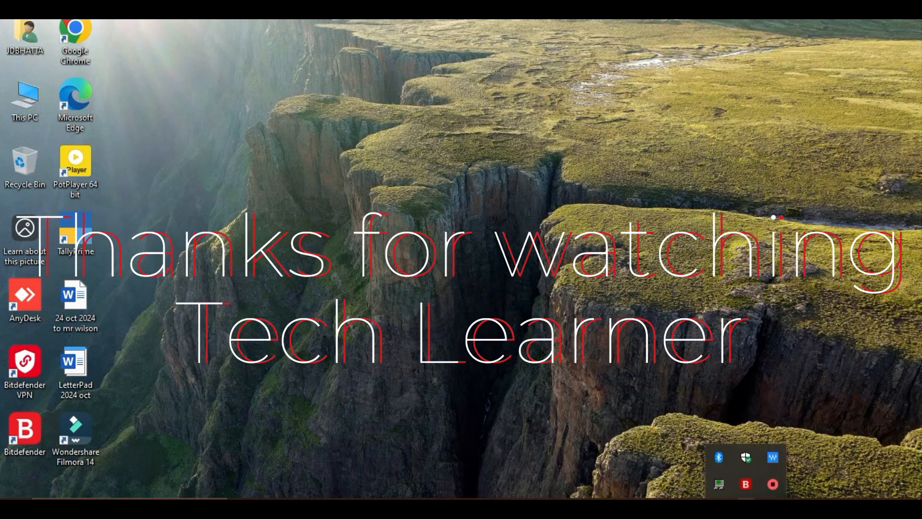
pyautogui.rightClick(773, 484)
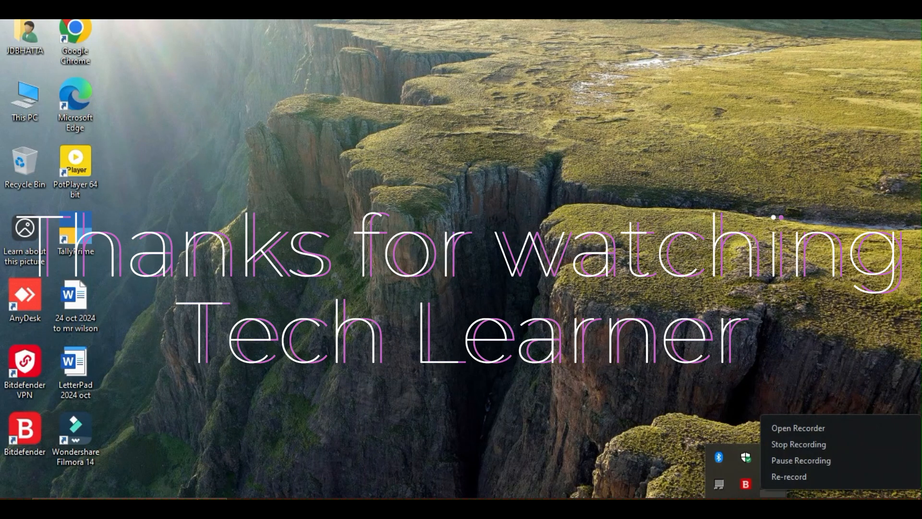